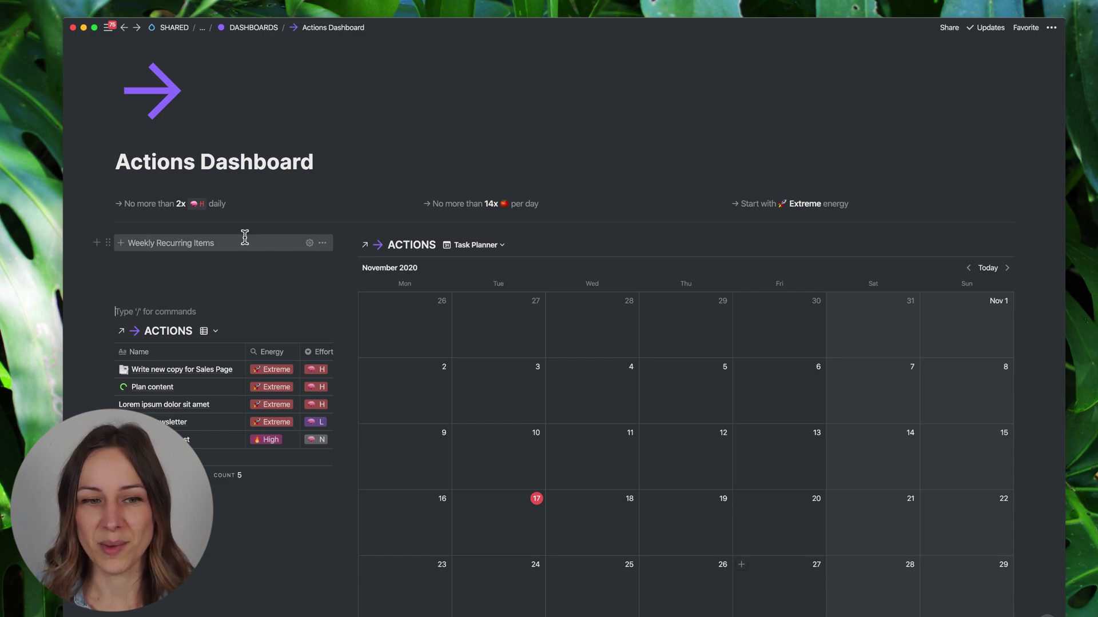
Place the caret on the empty line beneath the Weekly Recurring Items button
left_click(154, 262)
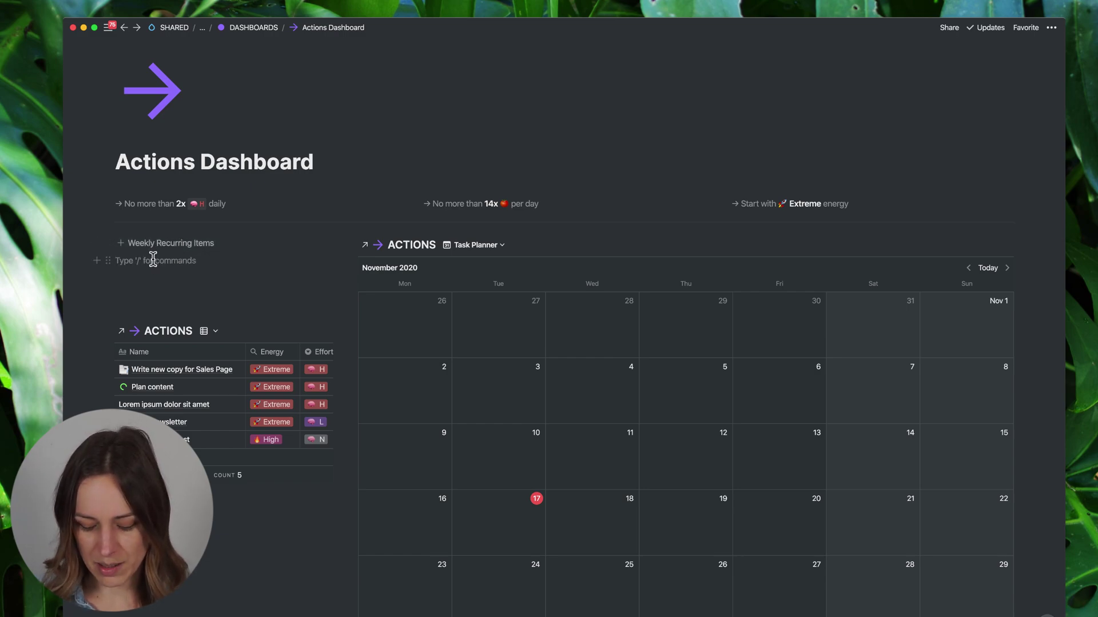
type("/te")
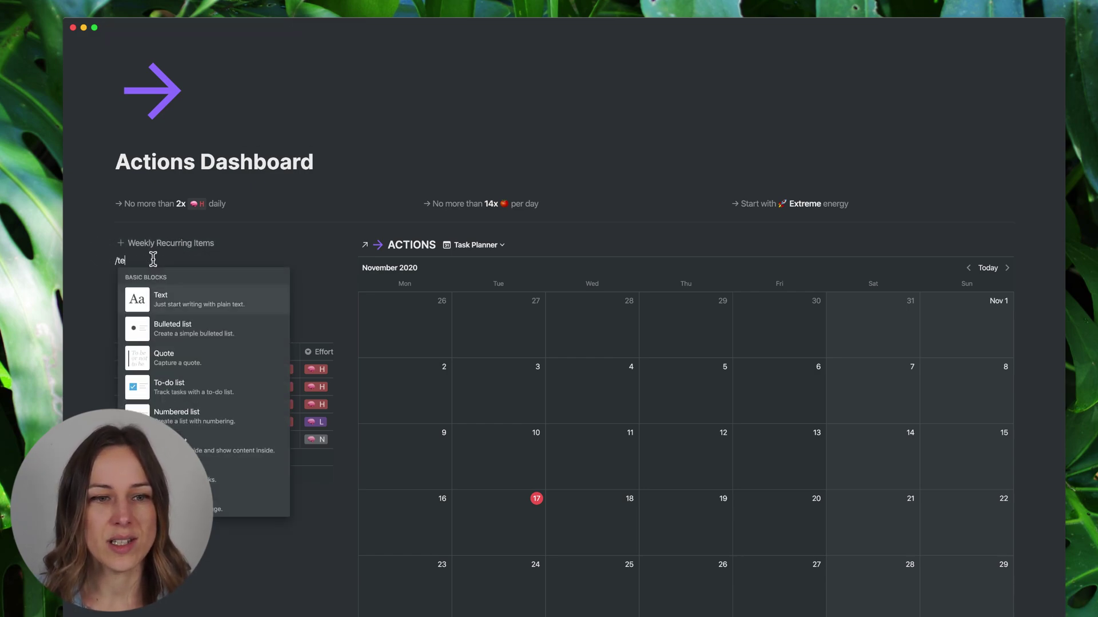
type("mp")
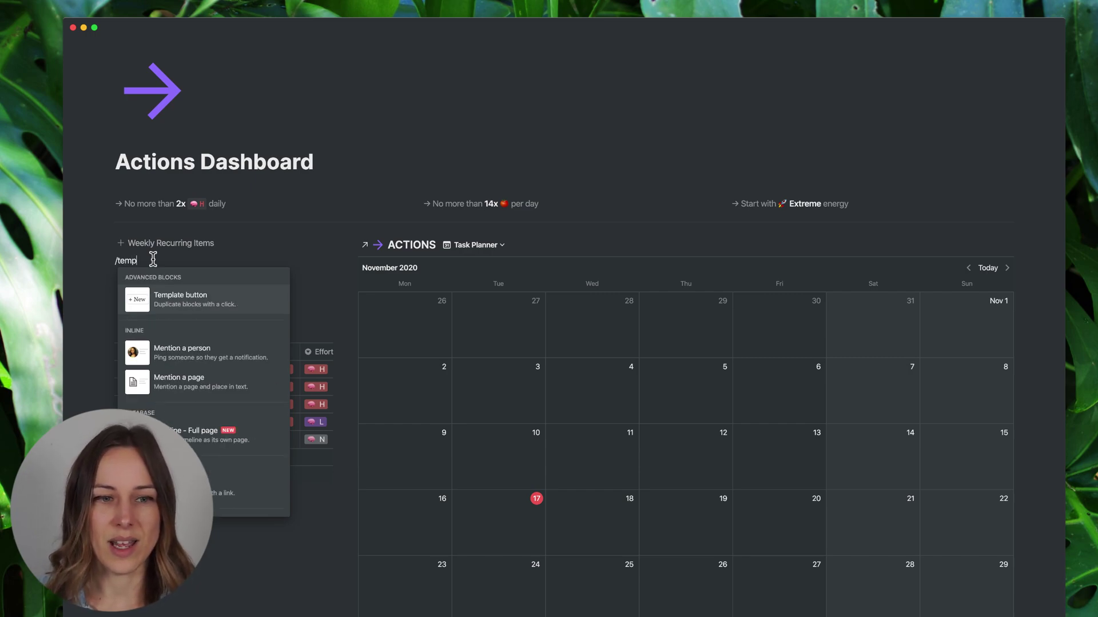
key("Return")
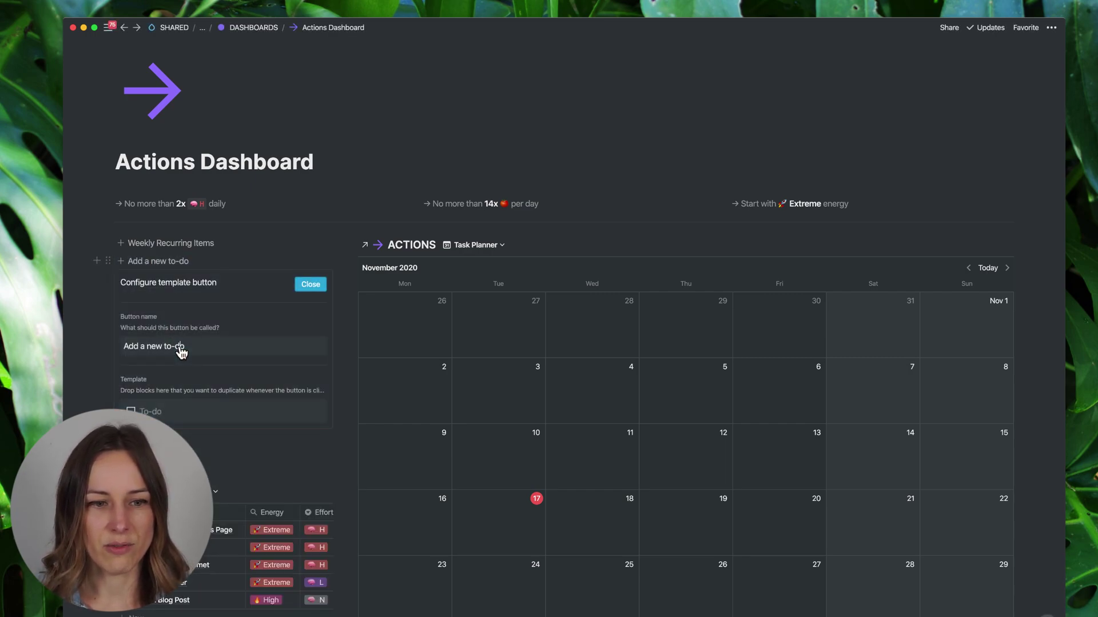
left_click(177, 407)
type("thing one")
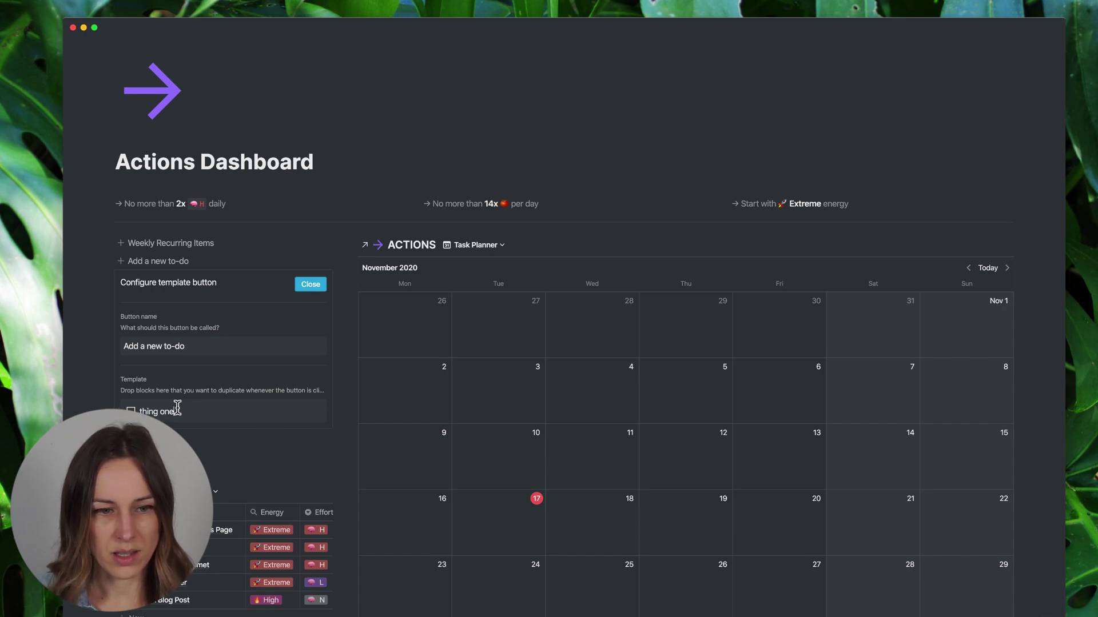
key("Return")
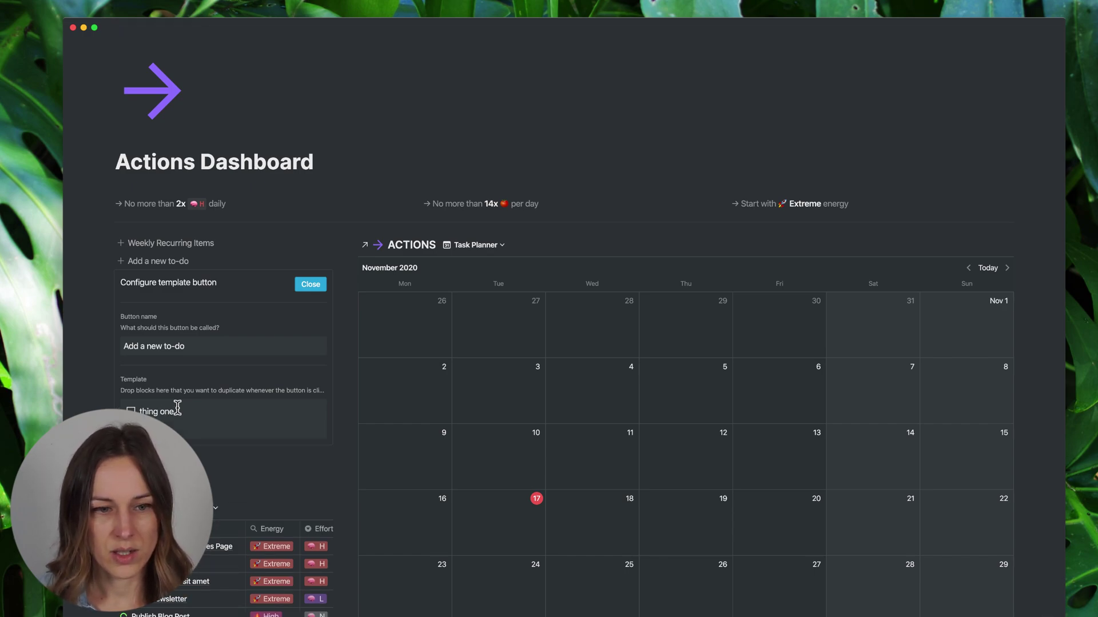
key("Return")
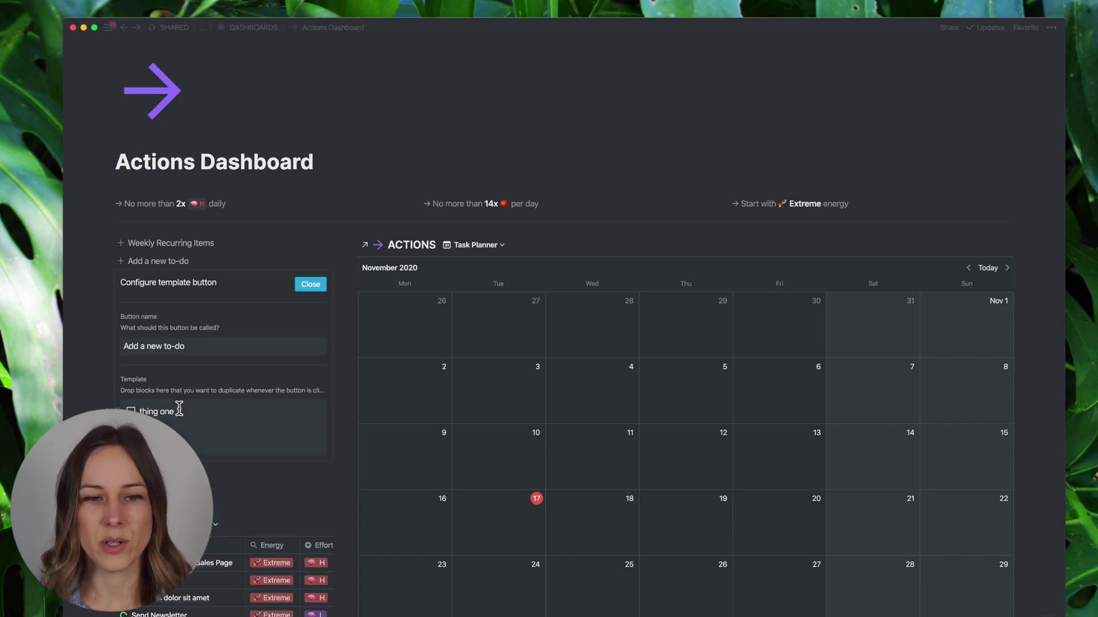
left_click(312, 285)
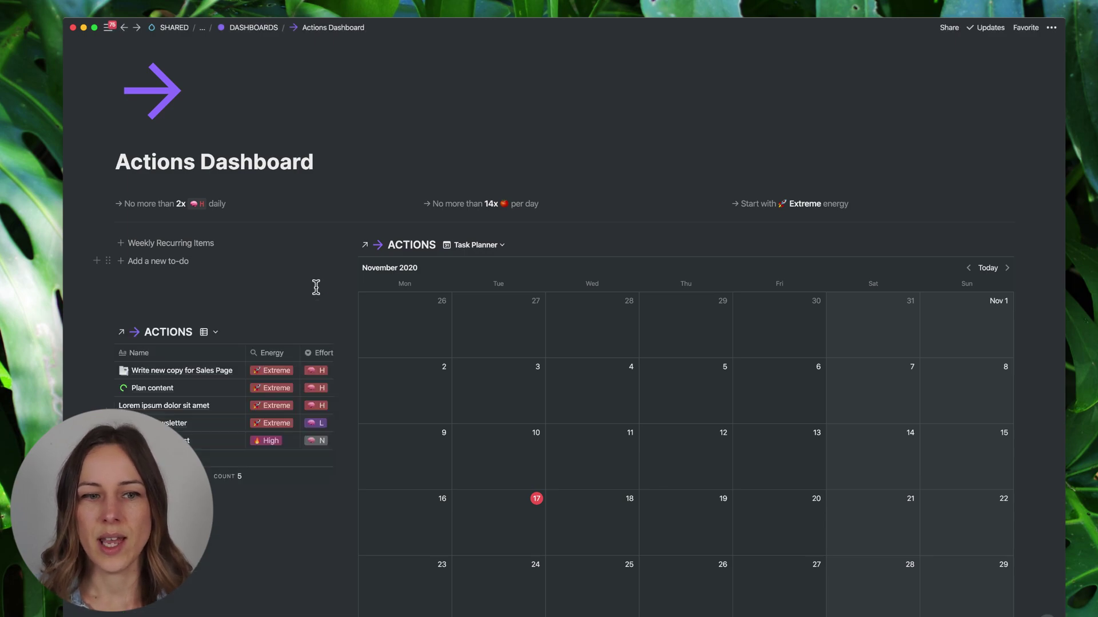
left_click(177, 261)
left_click(179, 261)
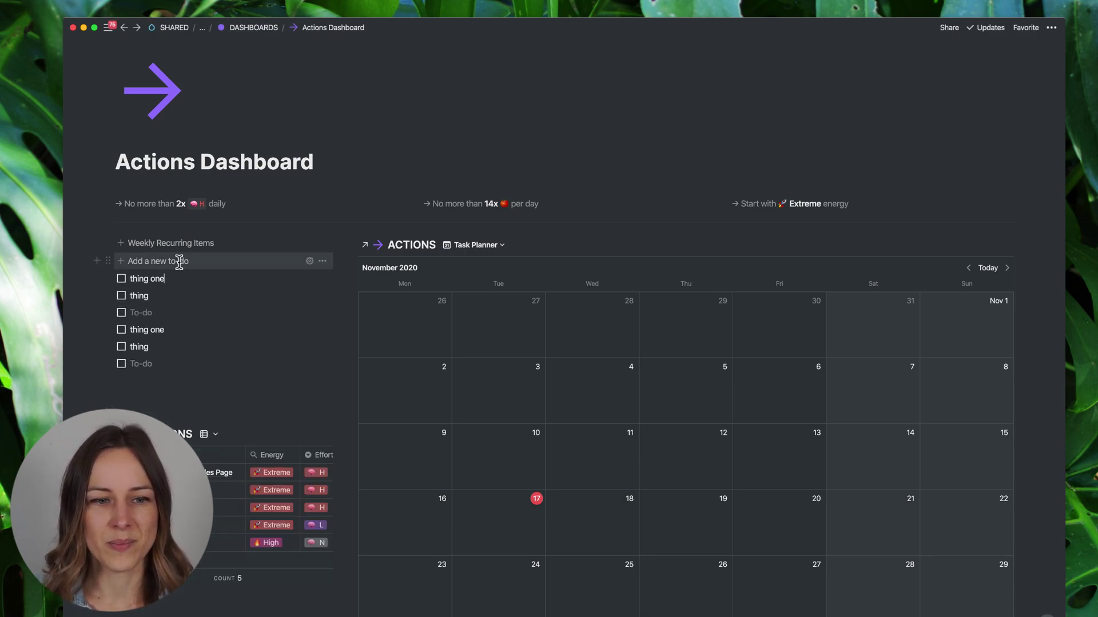
left_click_drag(150, 325, 151, 261)
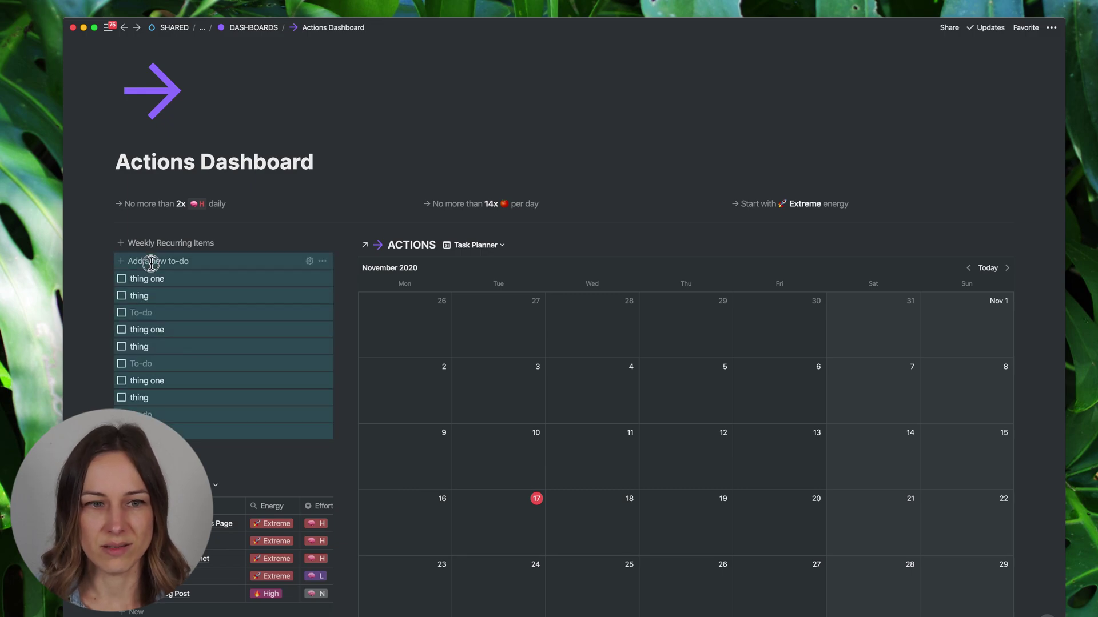
key("BackSpace")
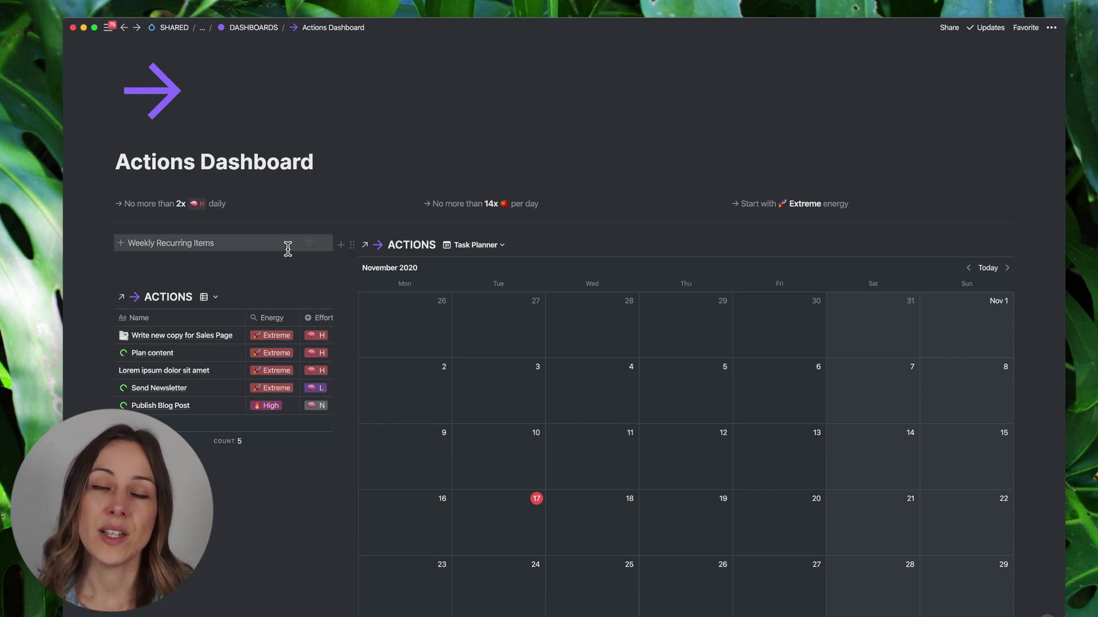
mouse_move(403, 325)
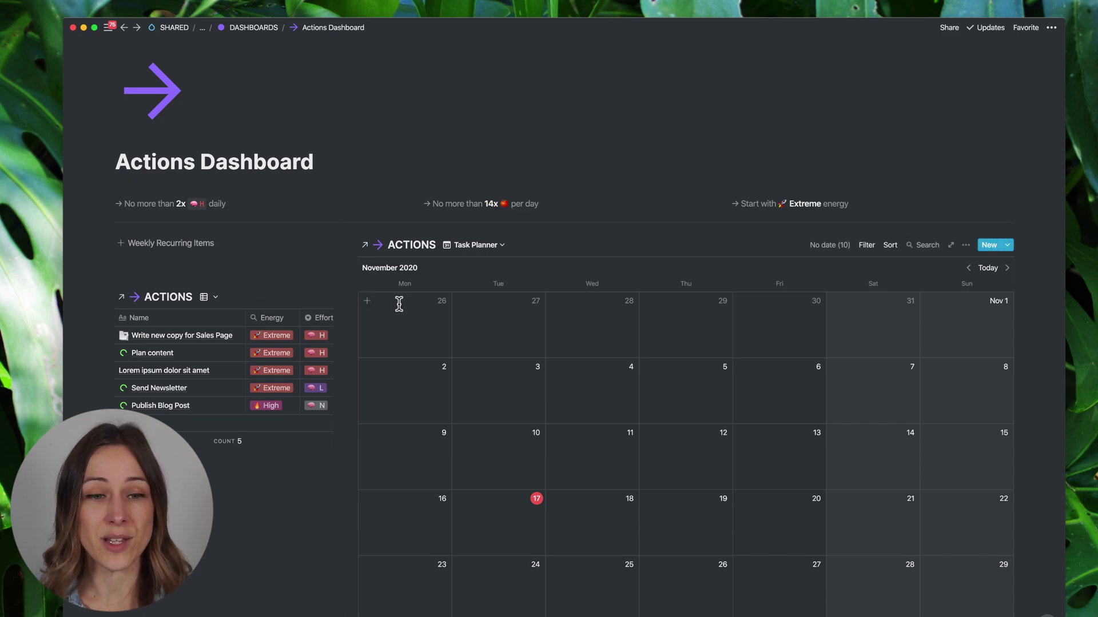
Schedule Plan content on Monday Oct 26 in the Actions calendar and open its page
left_click(310, 244)
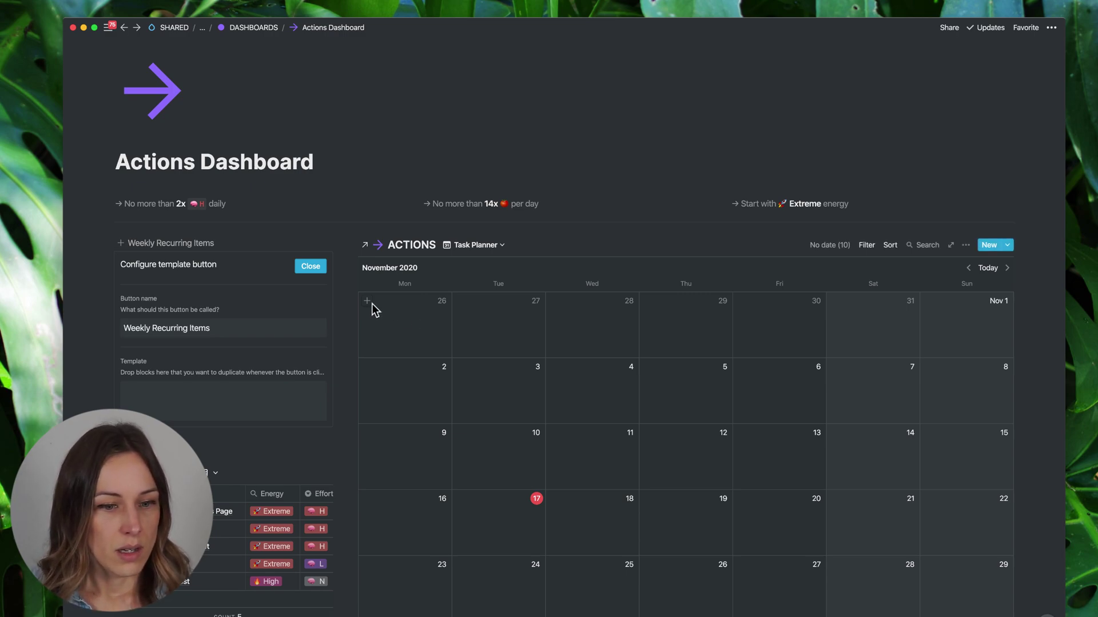
left_click_drag(183, 529, 423, 324)
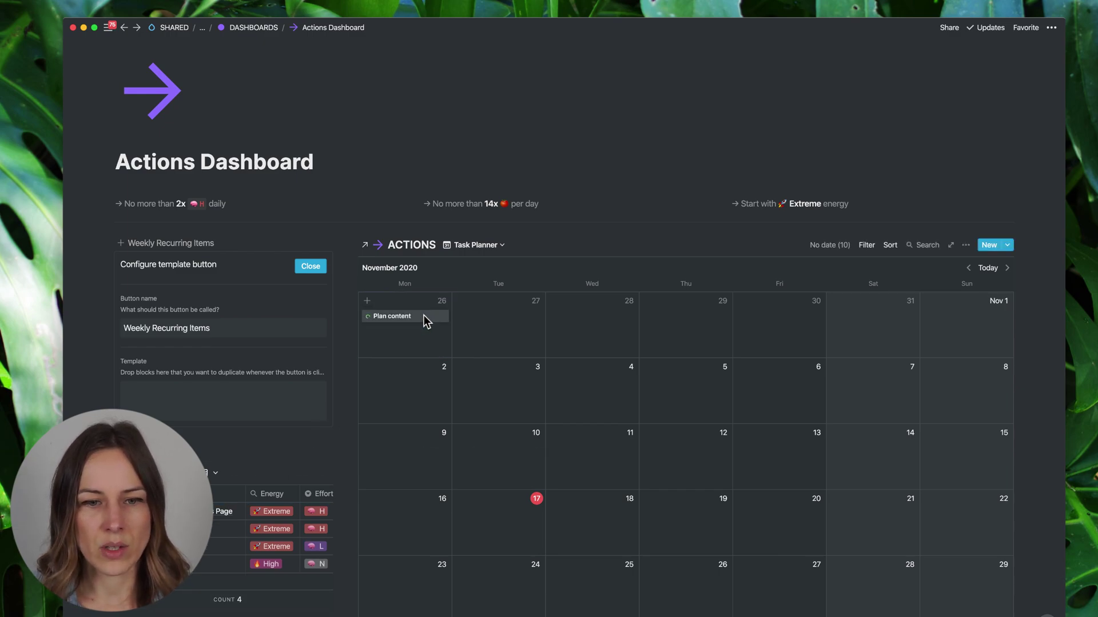
left_click(424, 315)
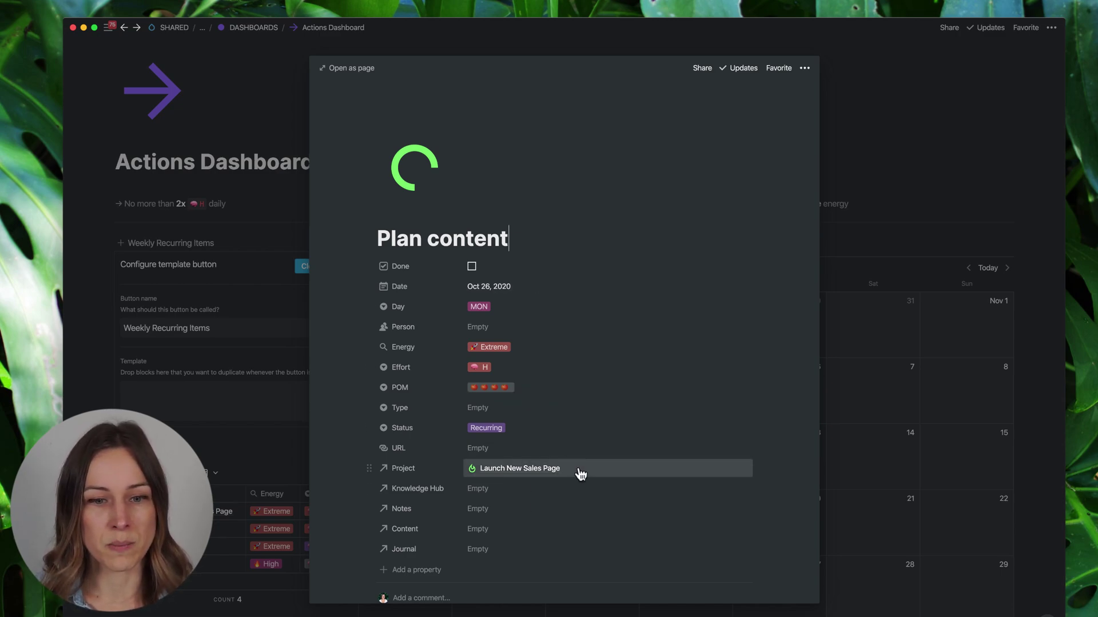
Set Plan content's Type to Content and assign a person to it
left_click(514, 409)
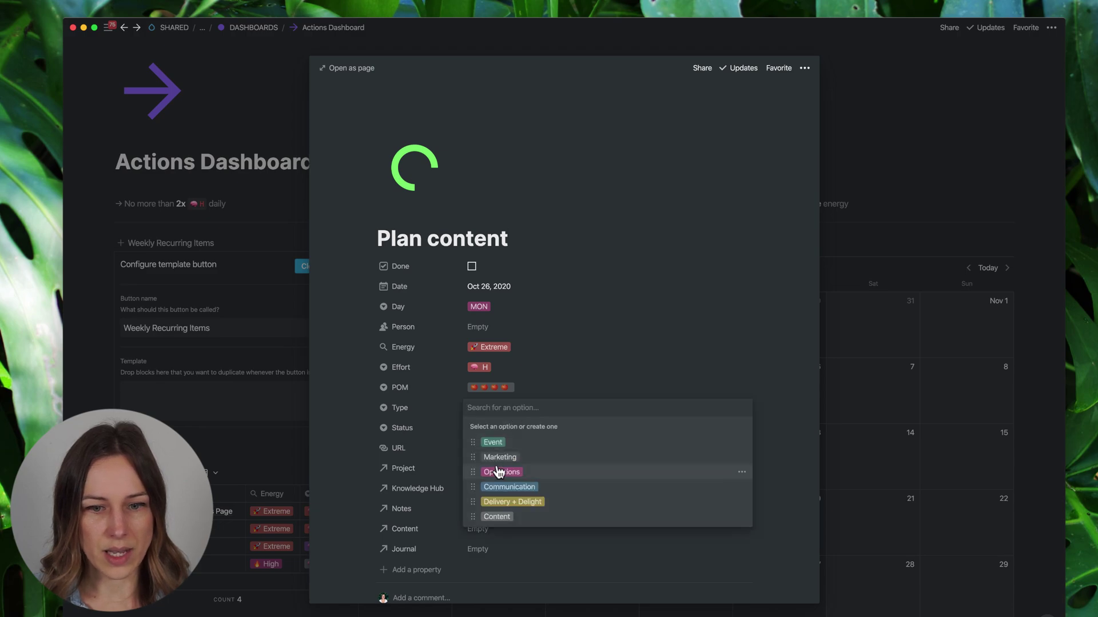
left_click(503, 517)
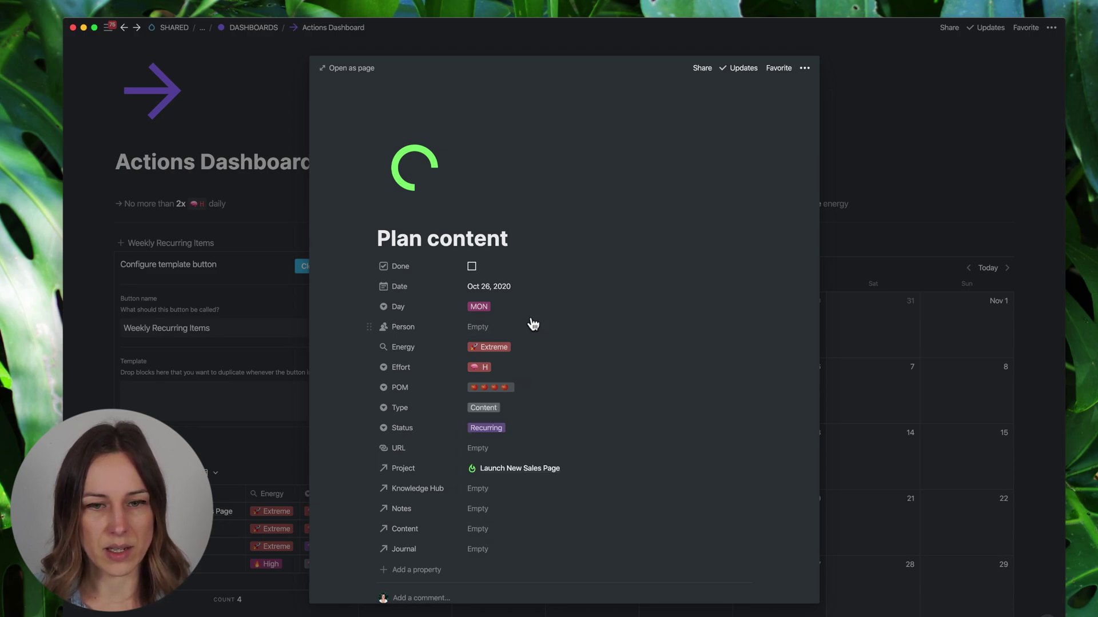
left_click(533, 326)
left_click(515, 361)
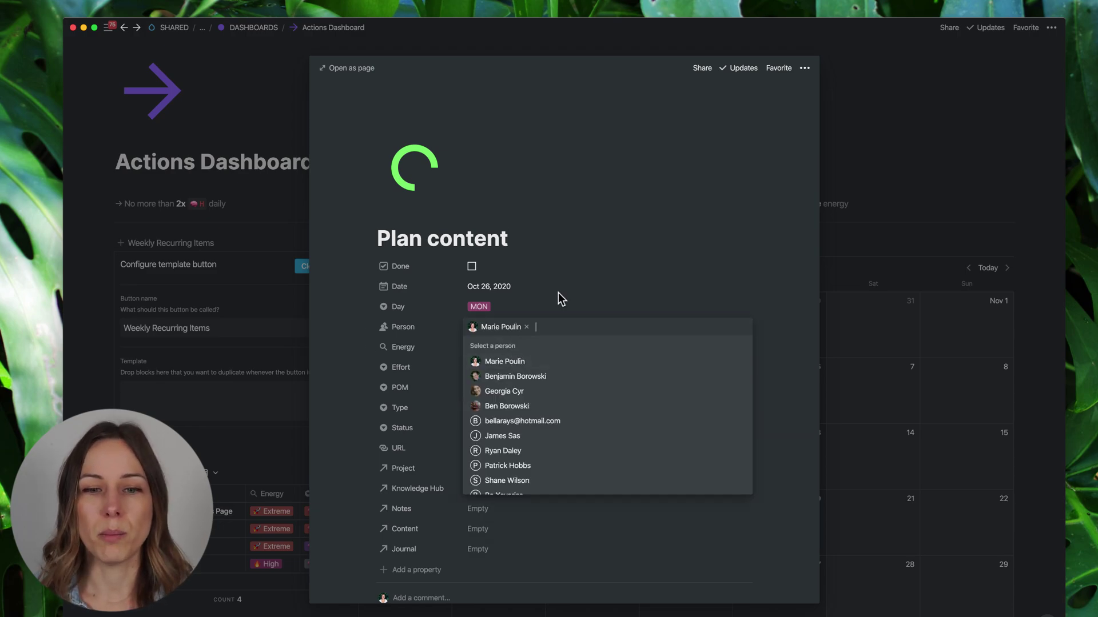
left_click(598, 234)
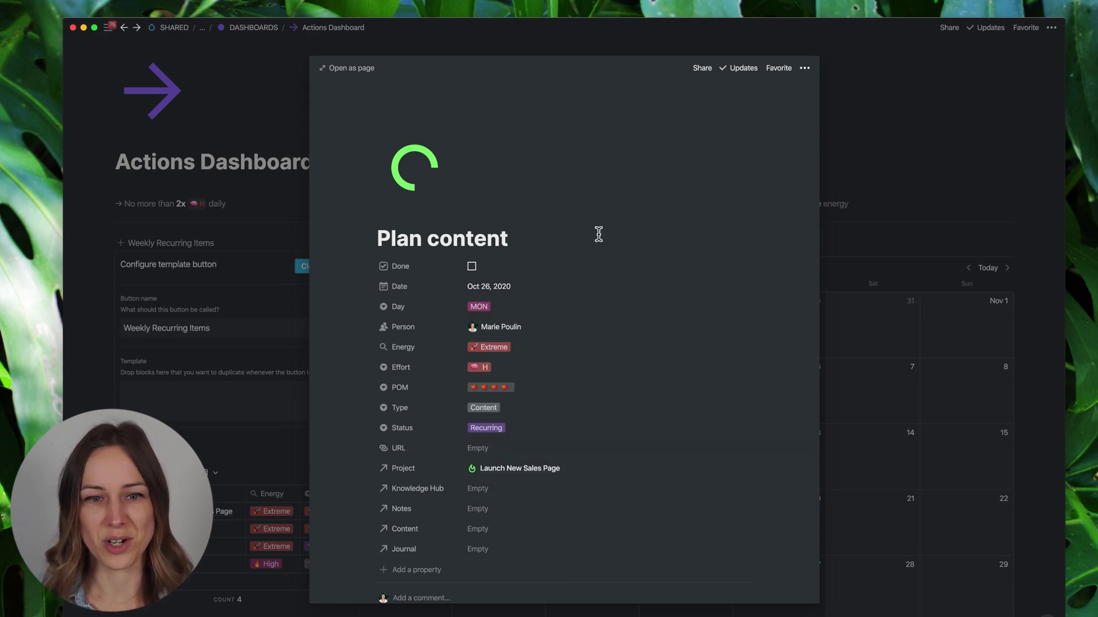
scroll(598, 235, "down", 5)
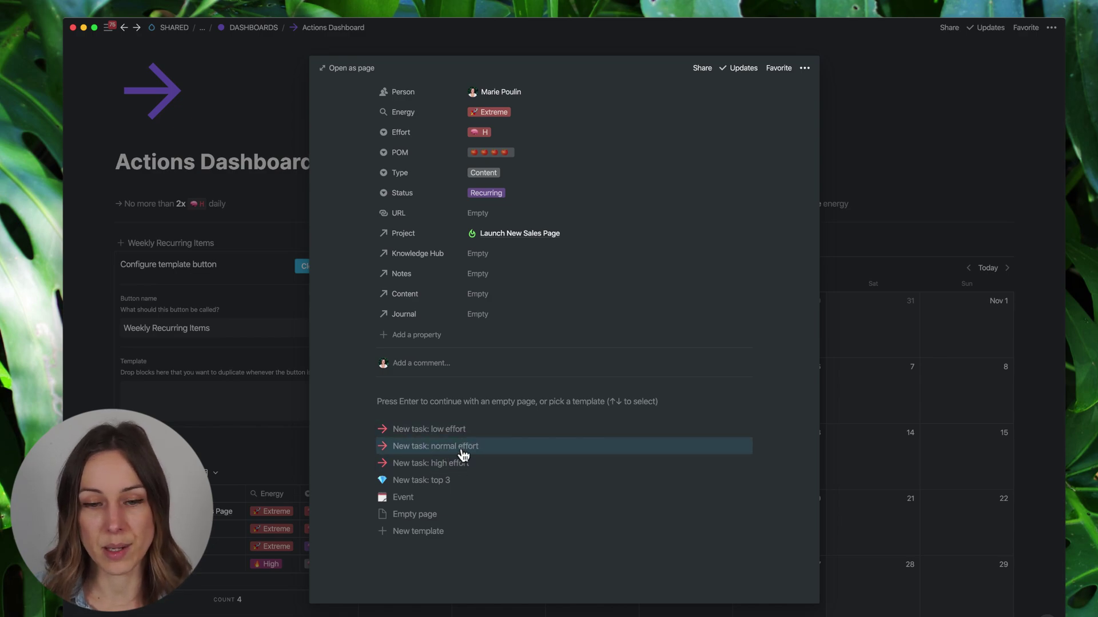
left_click(478, 428)
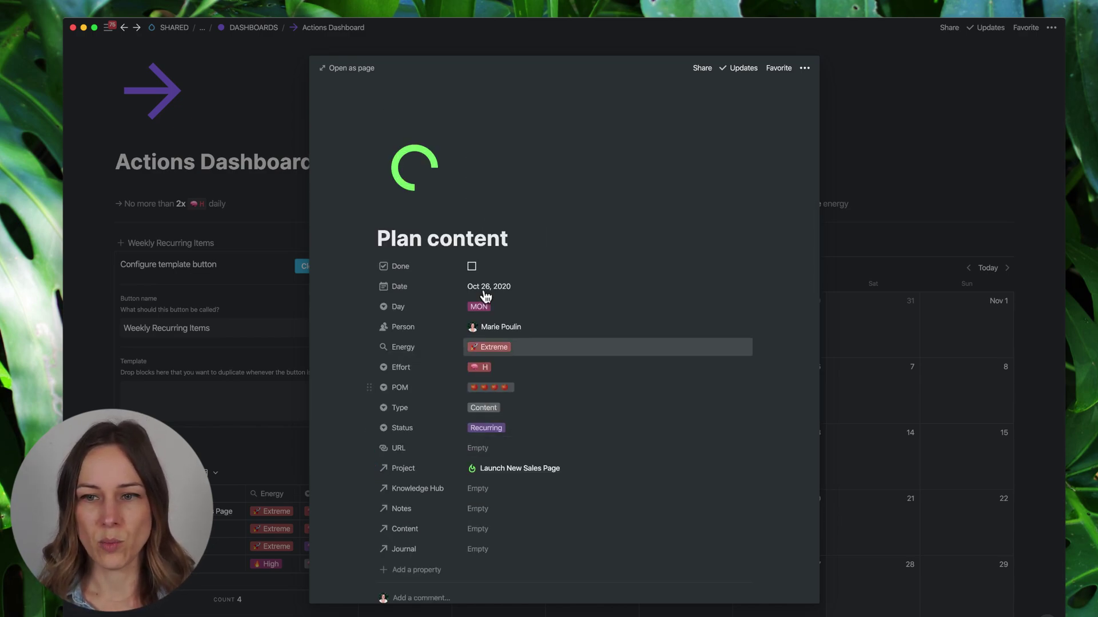
left_click(851, 164)
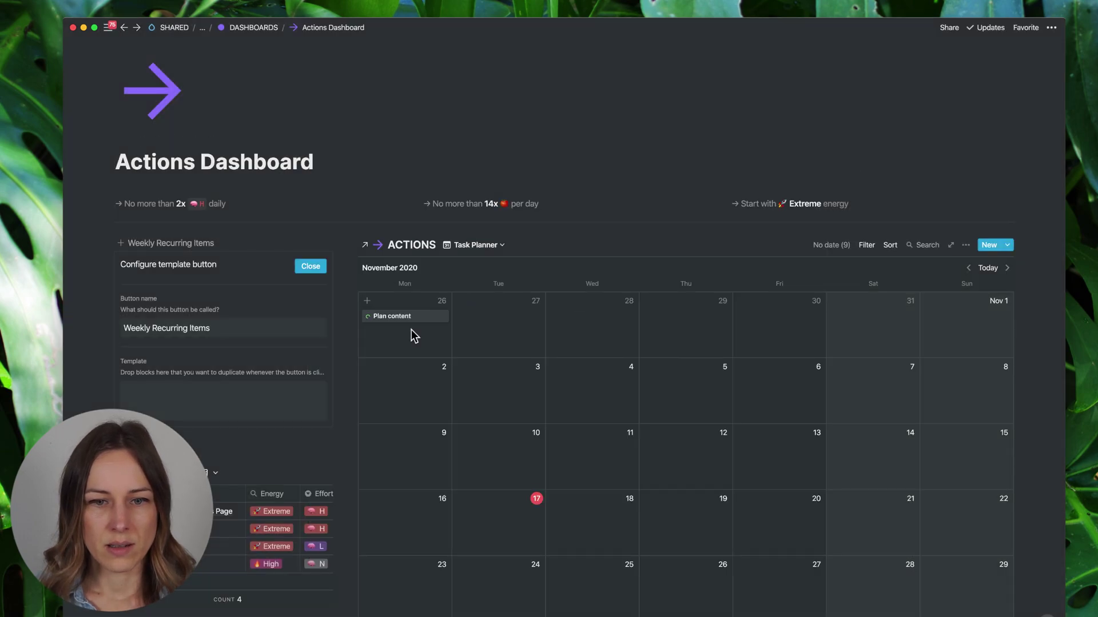
Create a 'Team meeting' task on Tuesday Oct 27 using the Event template
left_click(461, 302)
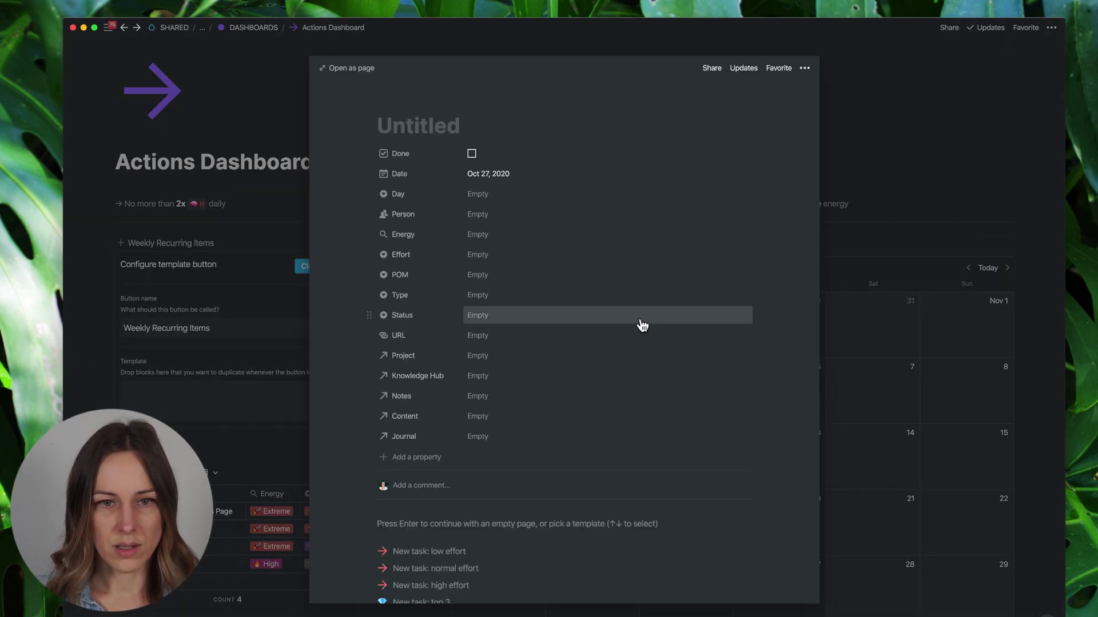
type("Team meeting")
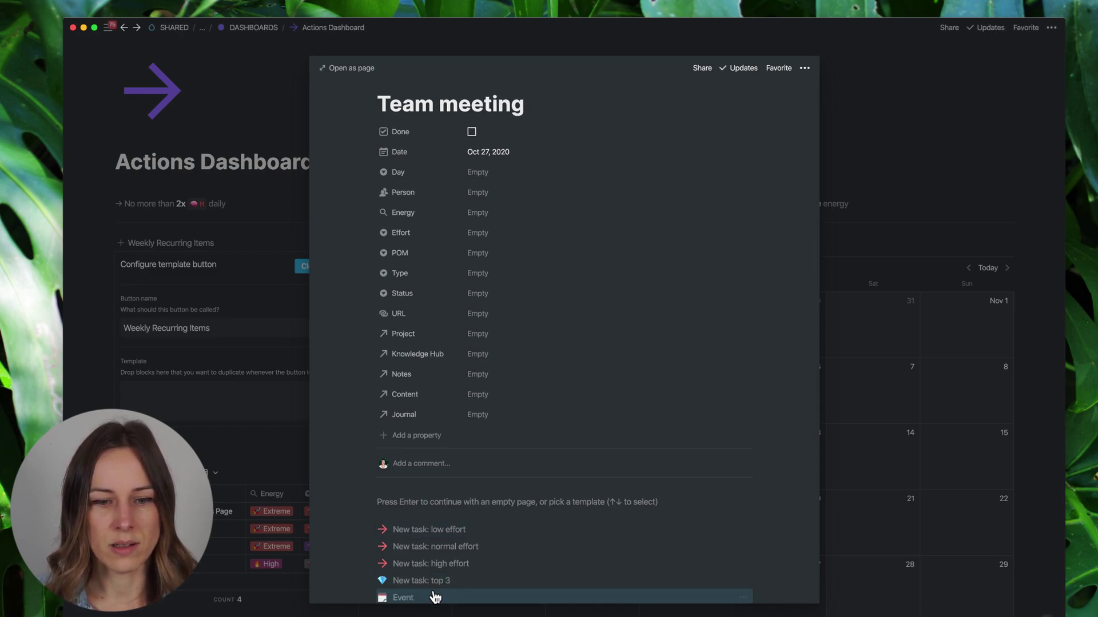
left_click(434, 595)
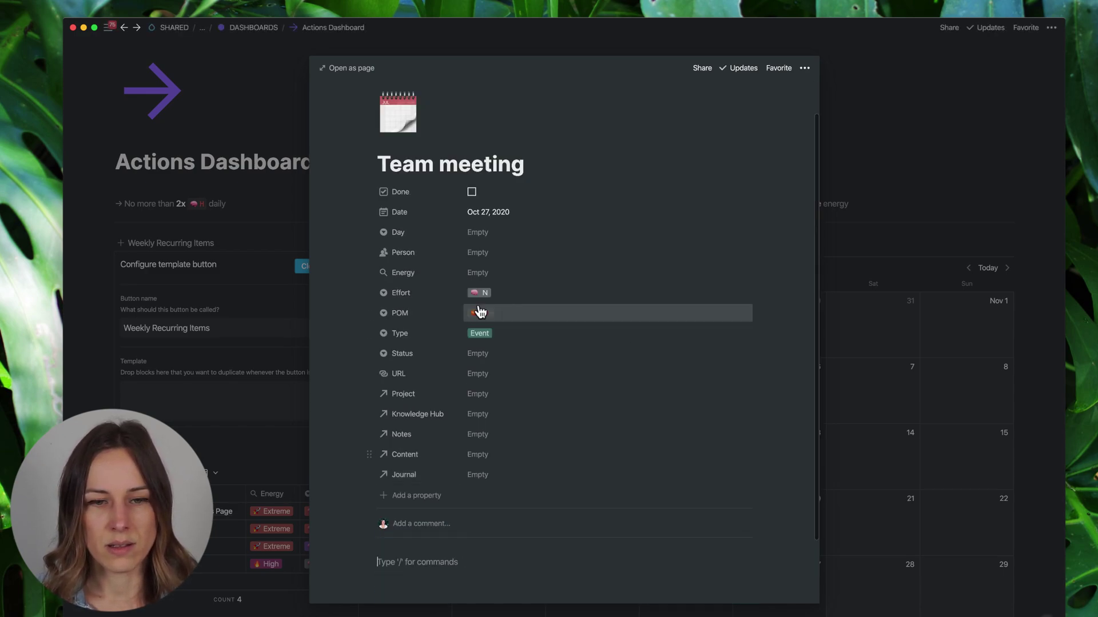
Assign a person to Team meeting and set its Status to Top 3
left_click(490, 252)
left_click(493, 288)
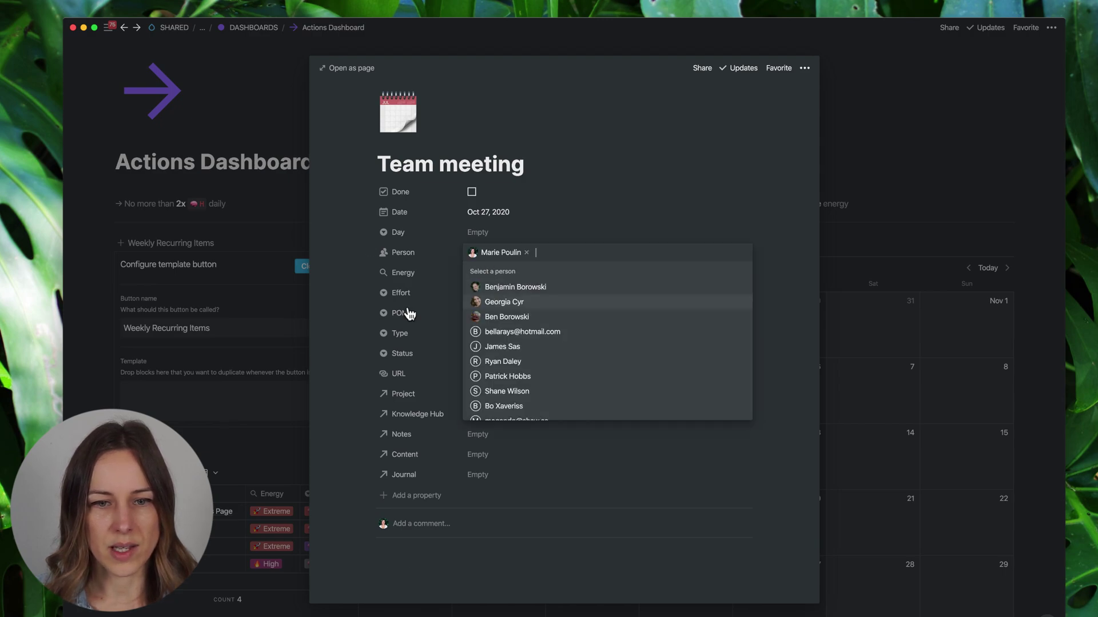
left_click(410, 314)
left_click(540, 319)
key("Escape")
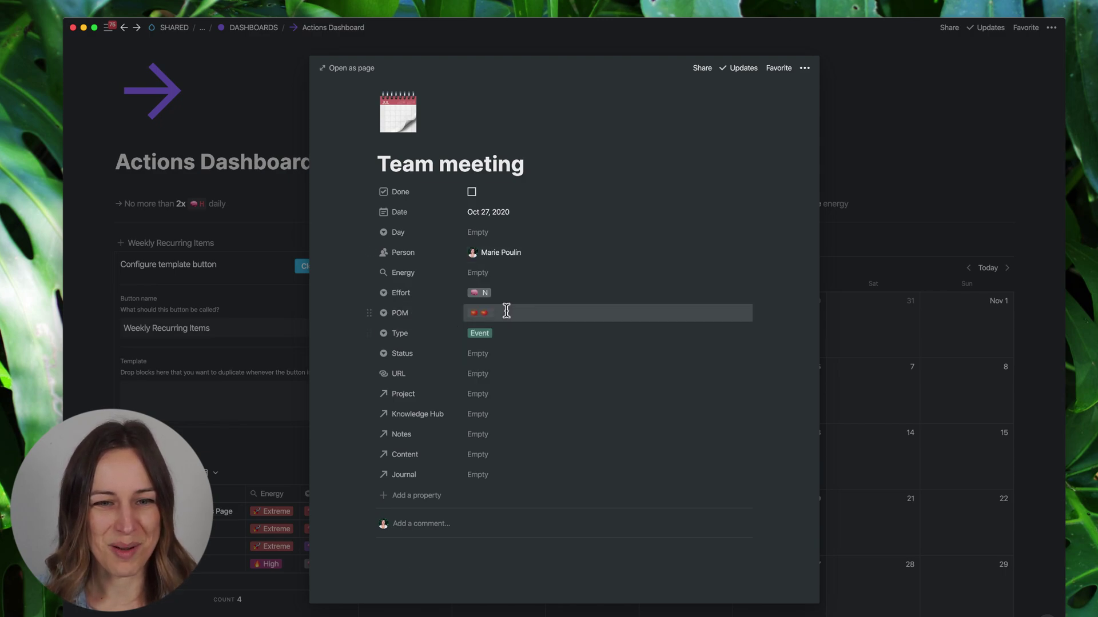
left_click(502, 353)
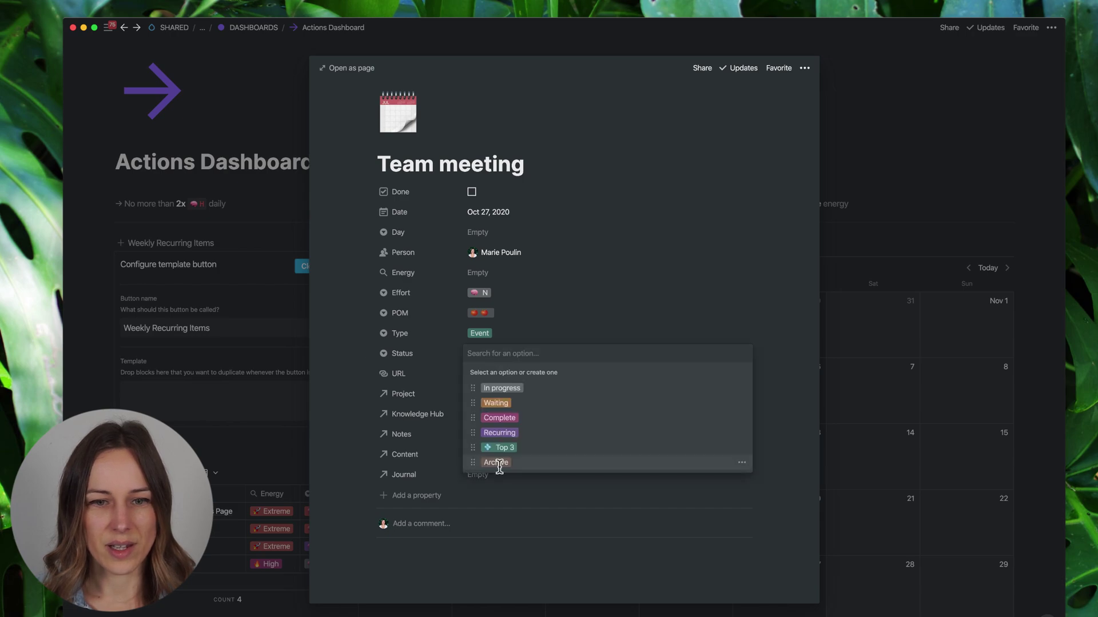
left_click(505, 447)
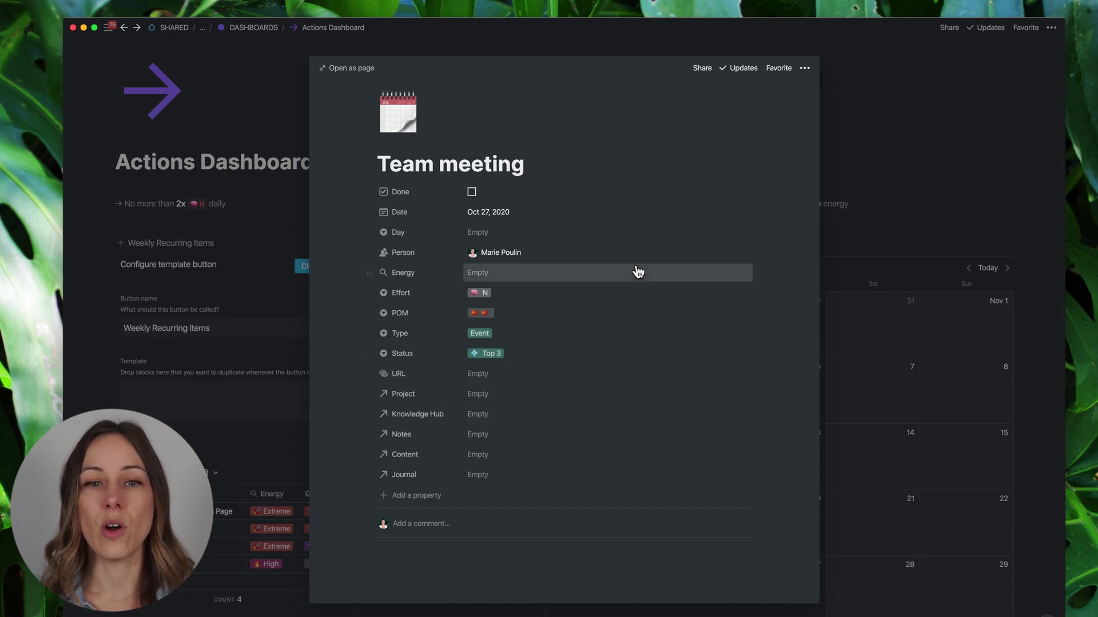
left_click(883, 198)
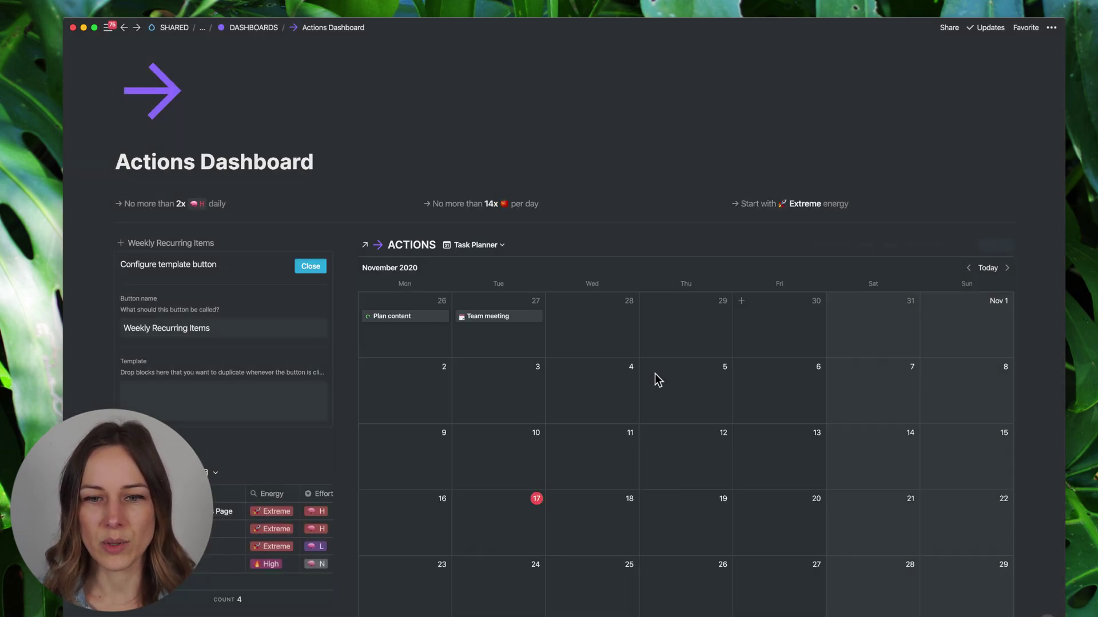
Create a 'Notion office hours' task on Friday Oct 30 using the Event template
left_click(741, 303)
type("N")
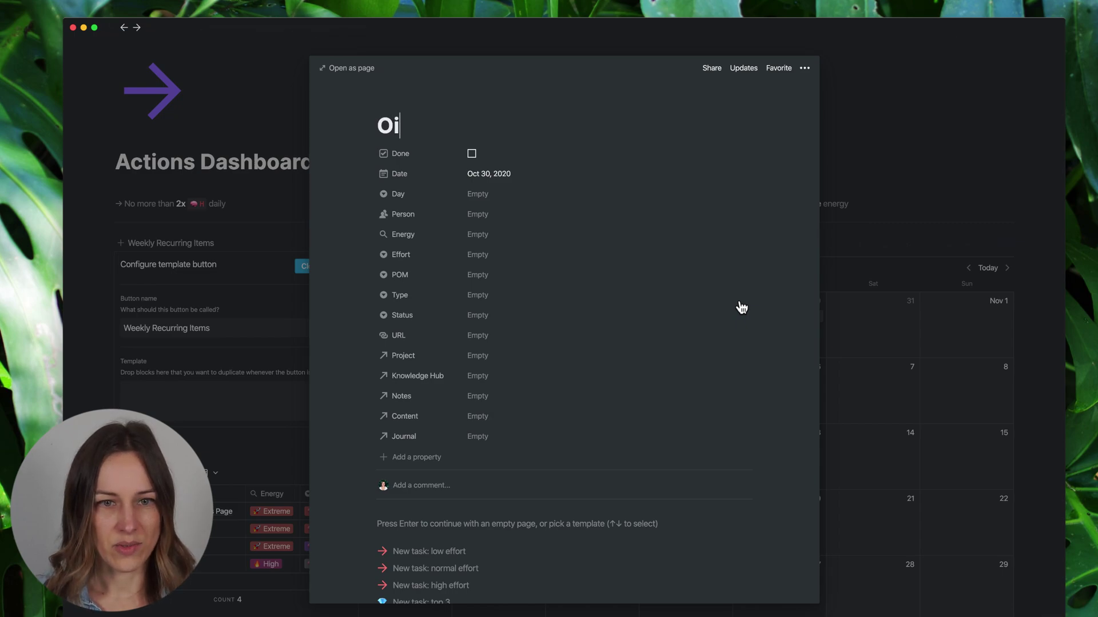
type("otion offi")
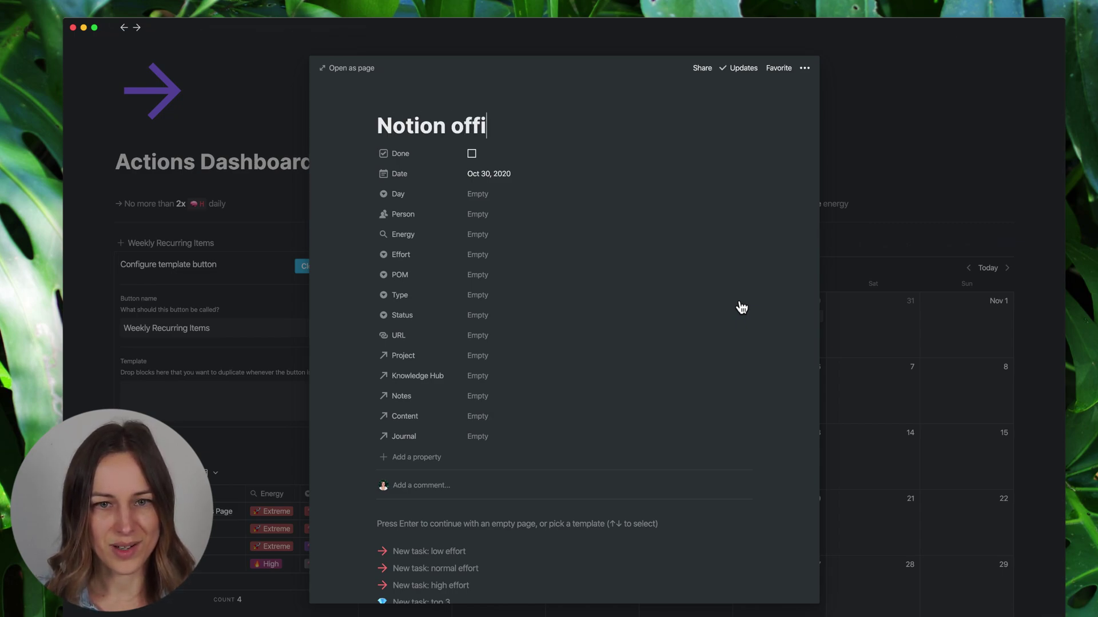
type("ce hours")
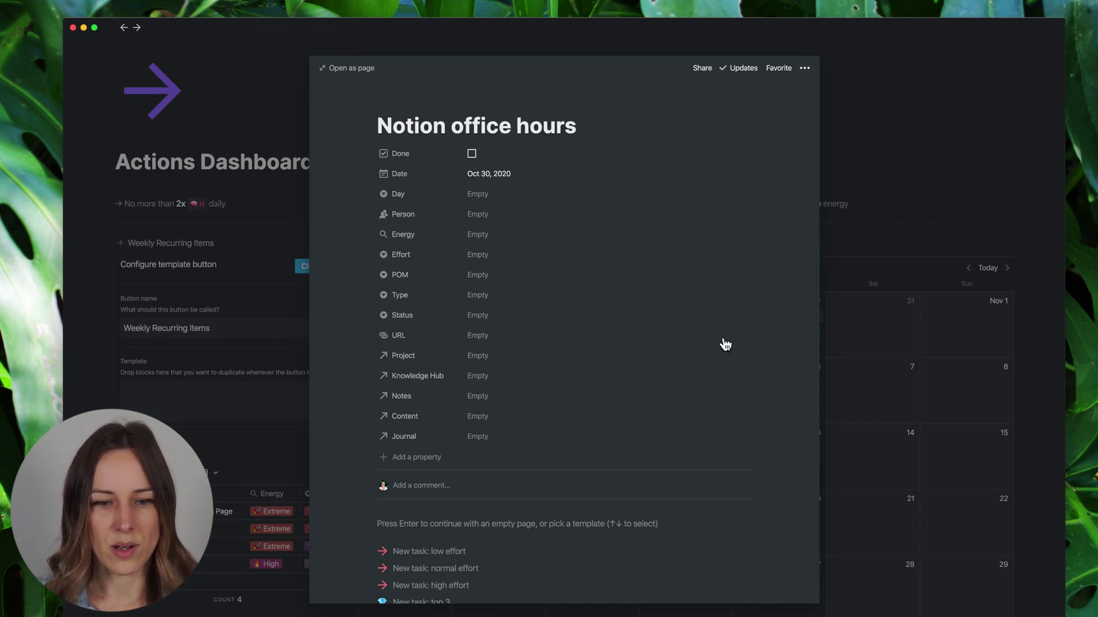
scroll(571, 458, "down", 1)
left_click(422, 594)
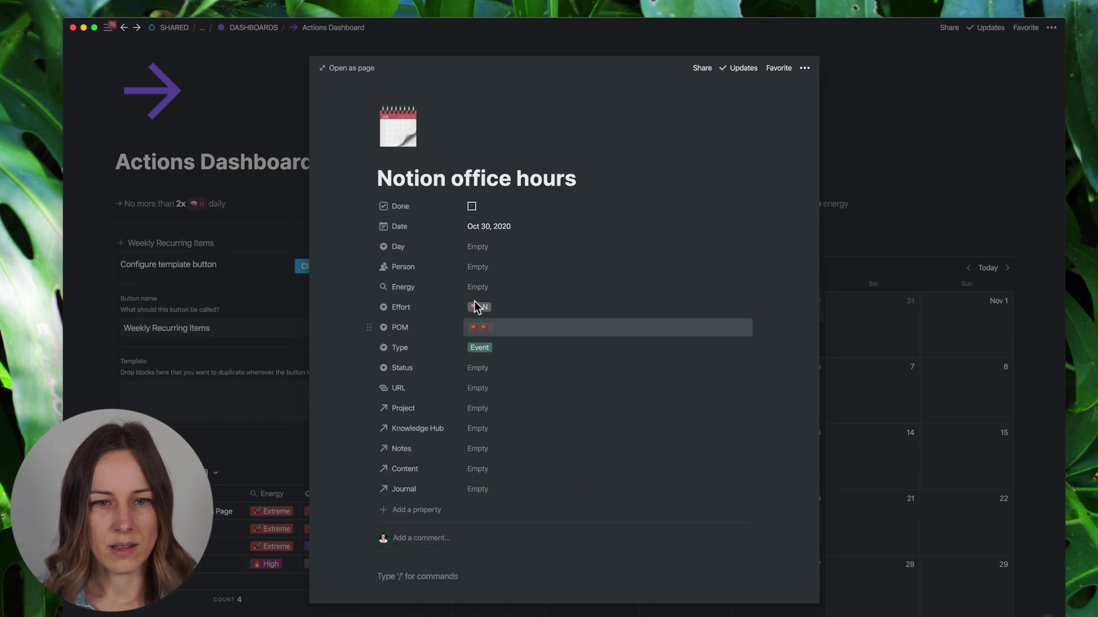
Assign a person to Notion office hours, with Day FRI and Status Top 3
left_click(507, 276)
left_click(503, 301)
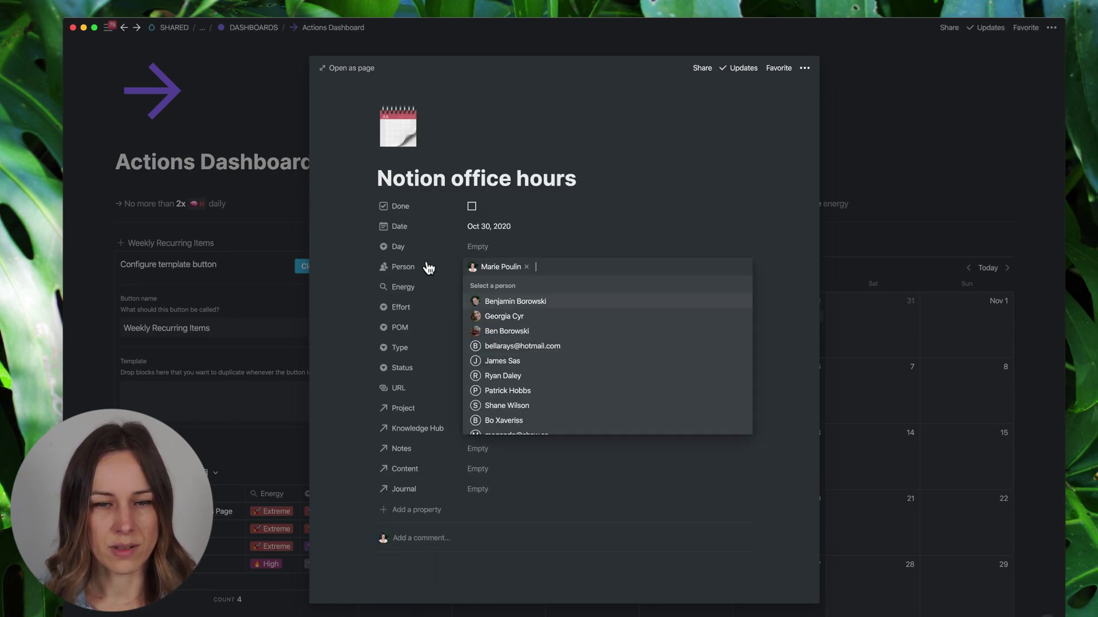
left_click(426, 265)
left_click(497, 257)
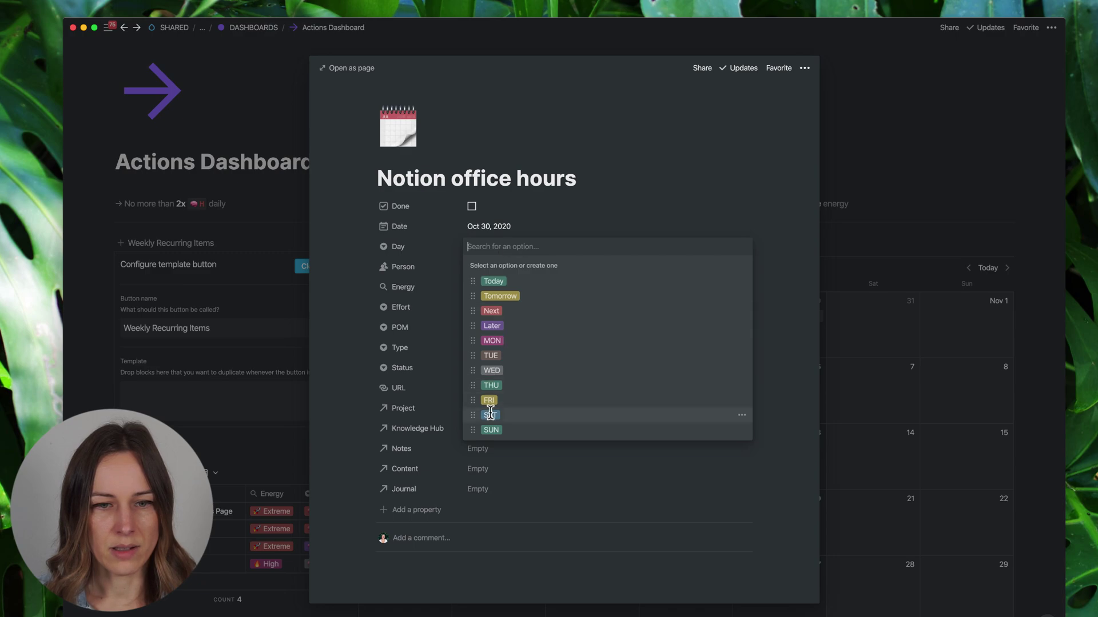
left_click(494, 400)
left_click(474, 372)
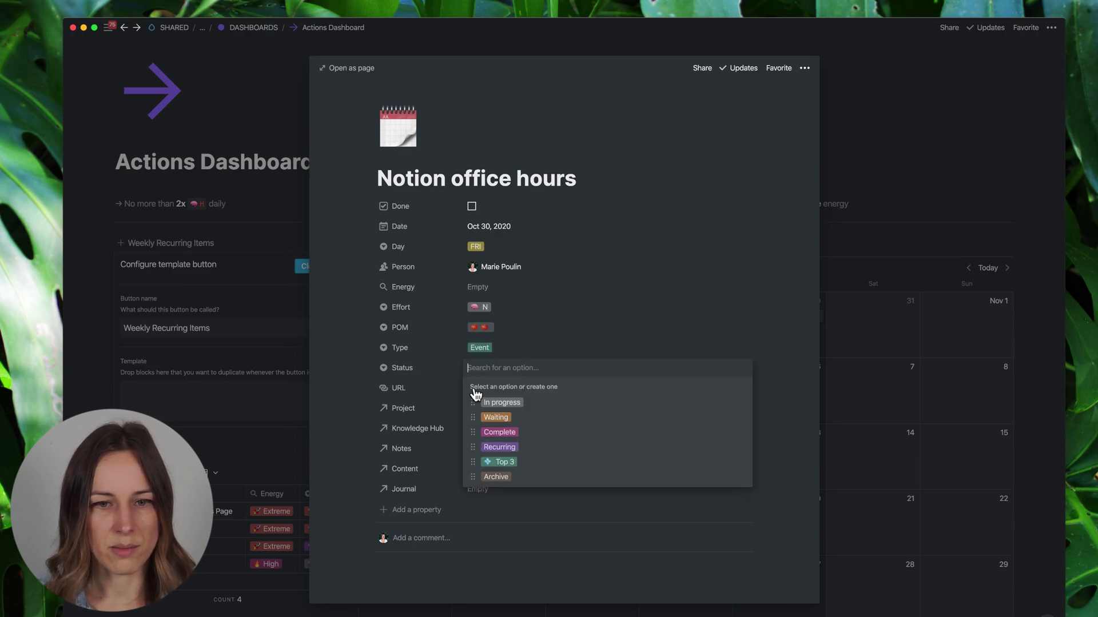
left_click(493, 463)
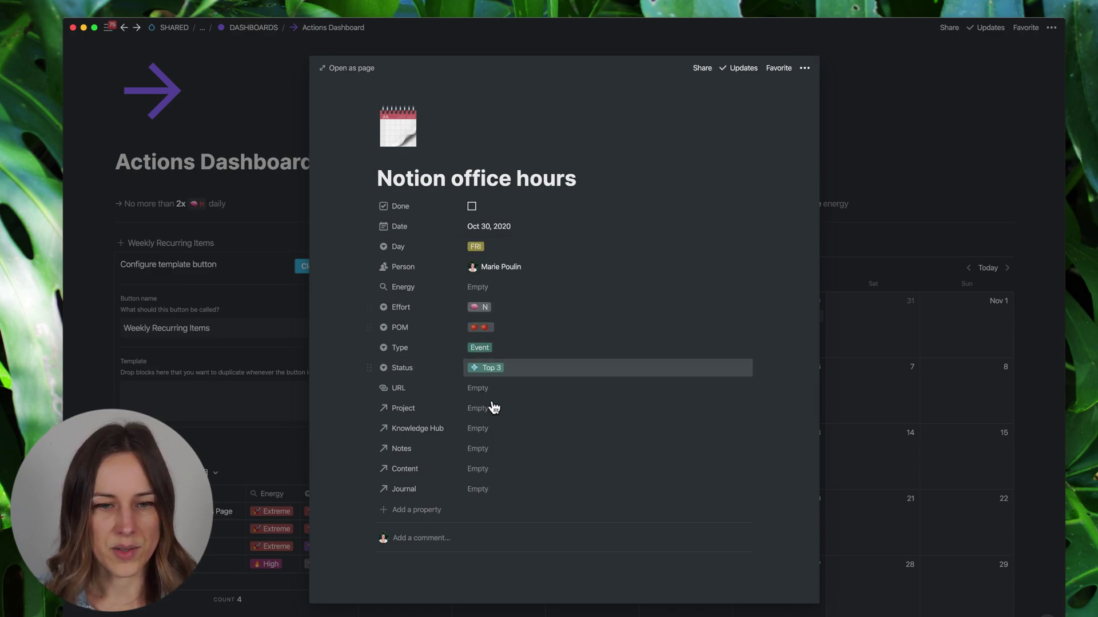
left_click(847, 157)
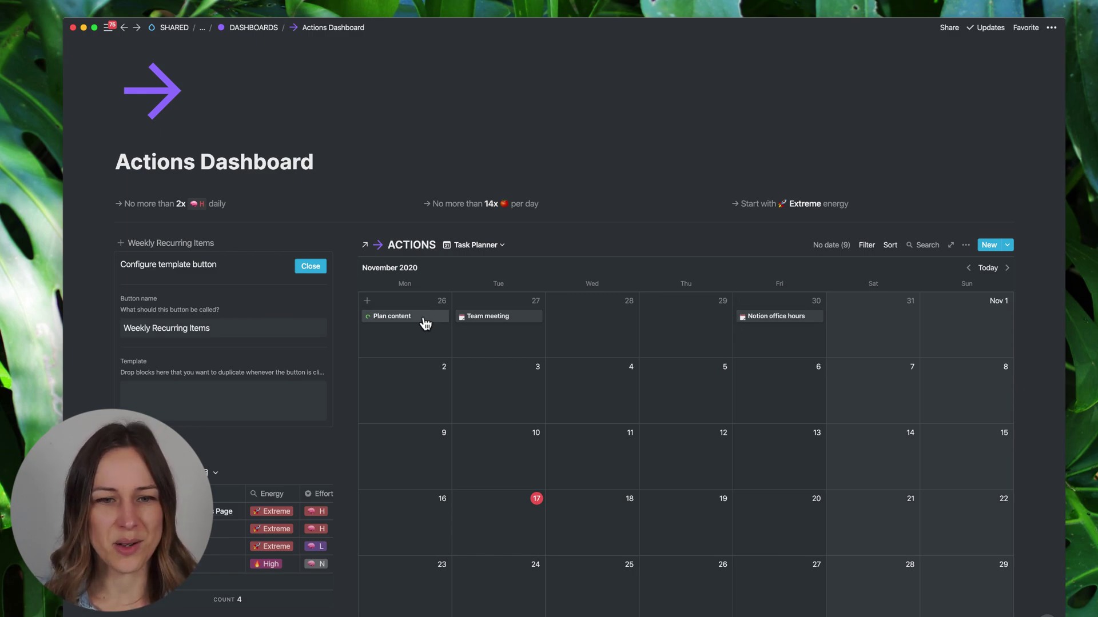
Drag Plan content, Team meeting and Notion office hours into the Weekly Recurring Items template and close it
left_click_drag(425, 322, 290, 400)
left_click_drag(469, 311, 242, 416)
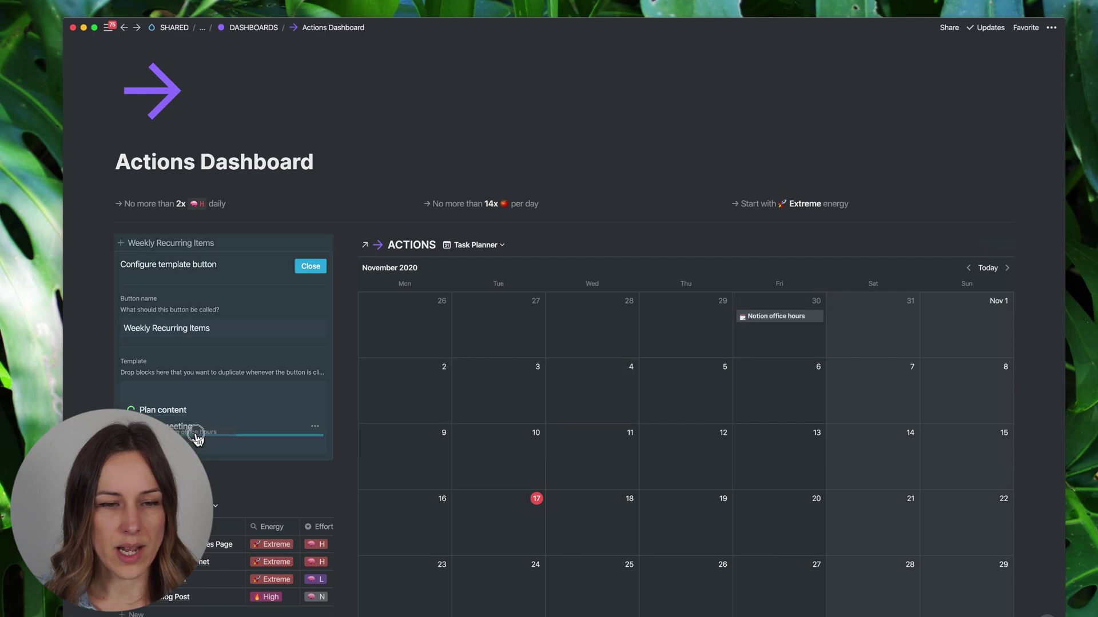
left_click_drag(750, 329, 206, 441)
left_click(311, 267)
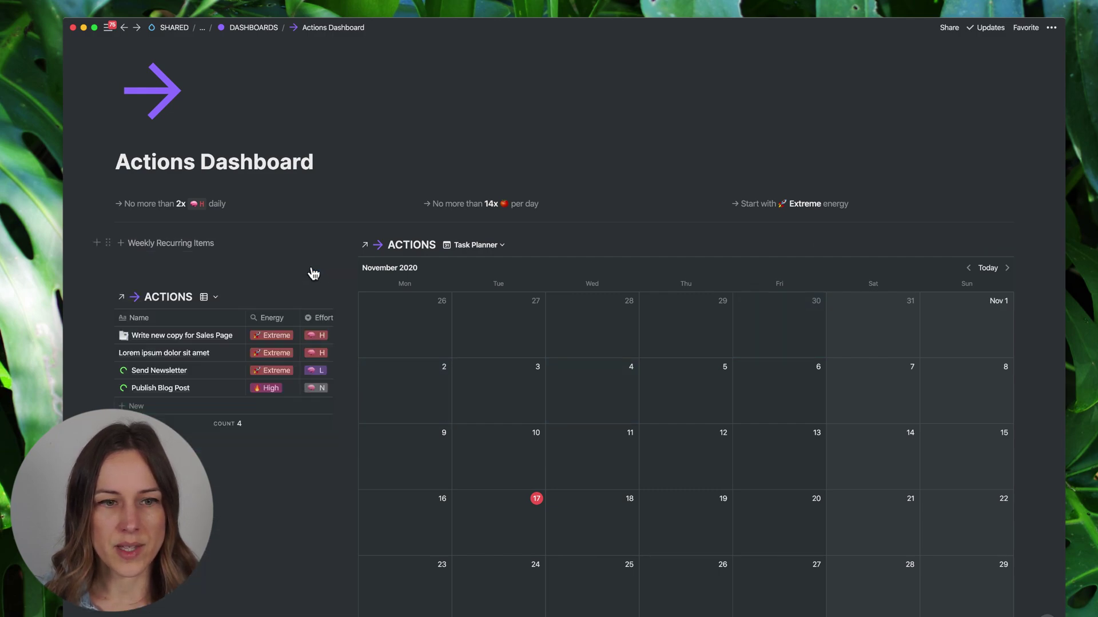
Generate the three weekly tasks with the Weekly Recurring Items button
left_click(197, 245)
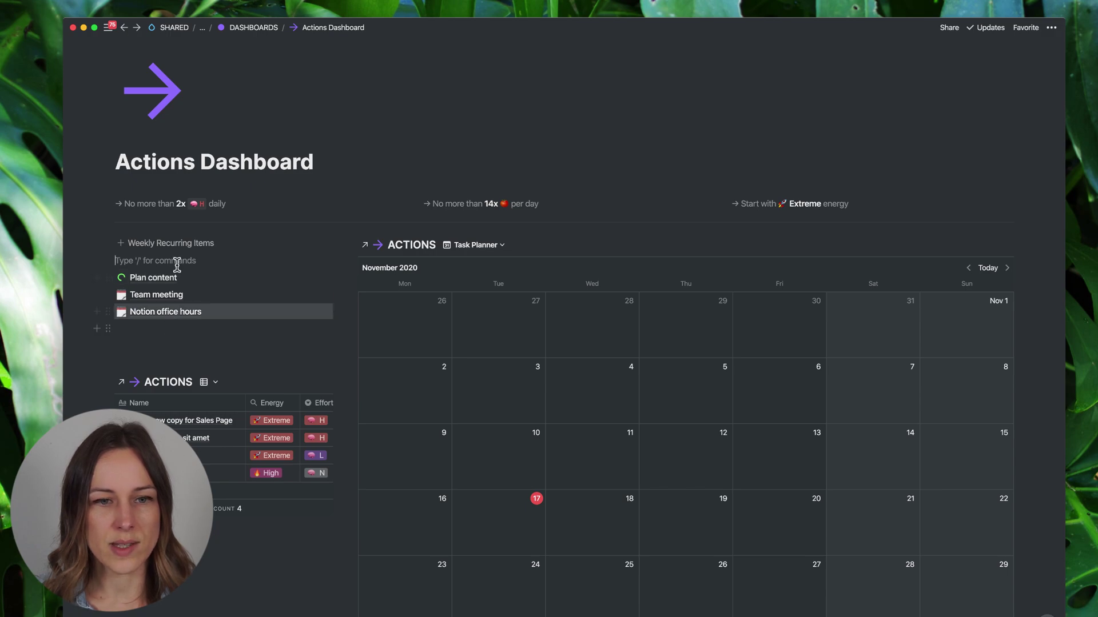
left_click(309, 244)
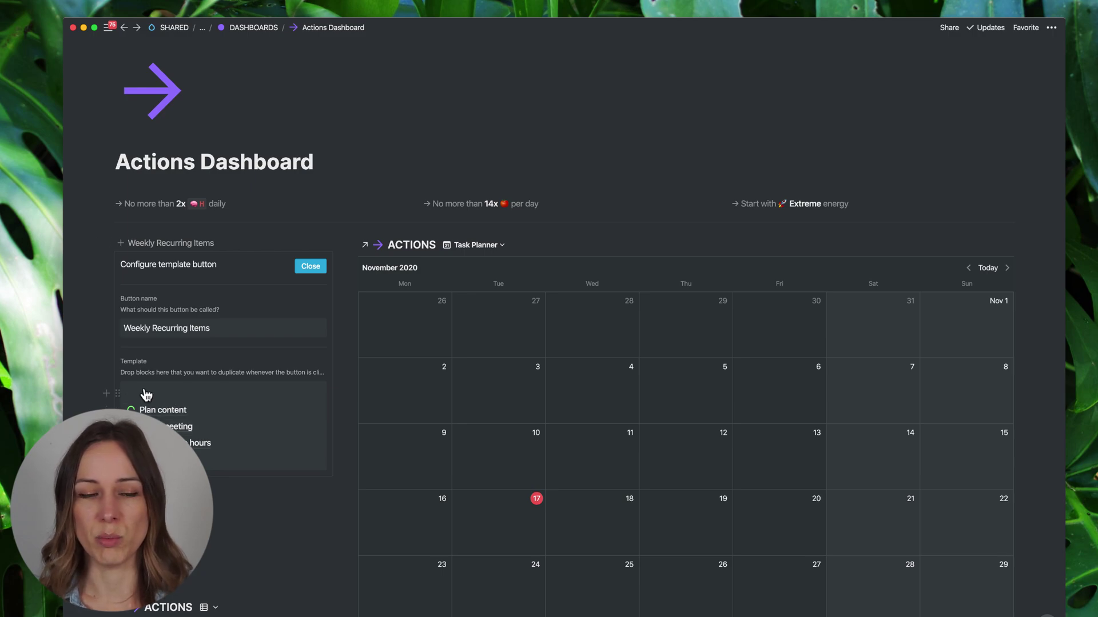
left_click(310, 267)
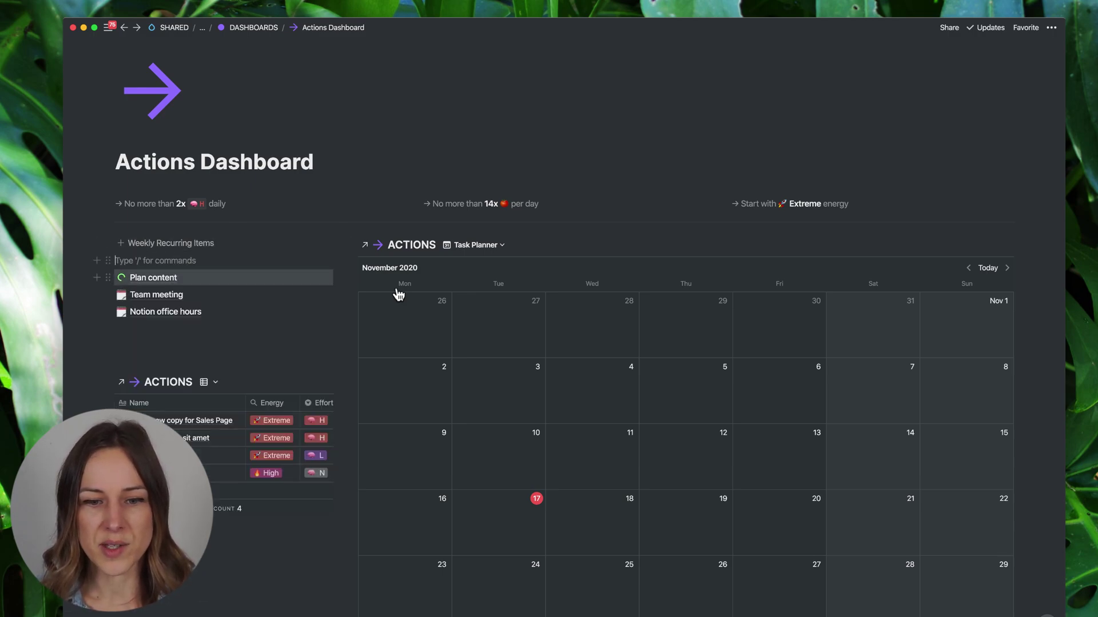
scroll(514, 289, "down", 1)
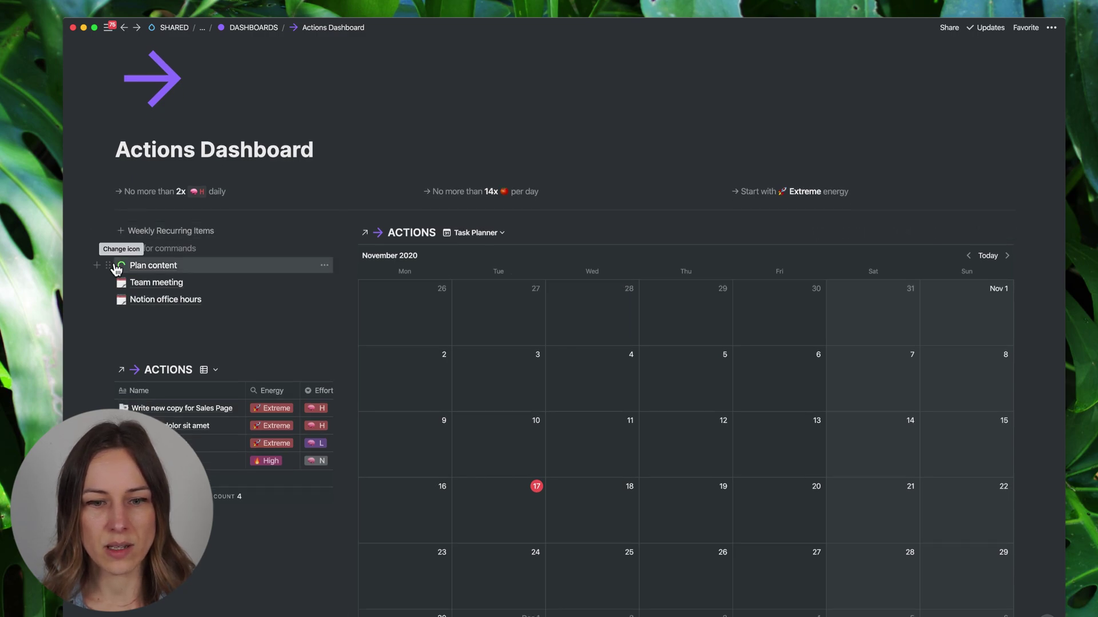
Schedule Plan content, Team meeting and Notion office hours on Nov 23, 24 and 27
left_click_drag(116, 269, 422, 558)
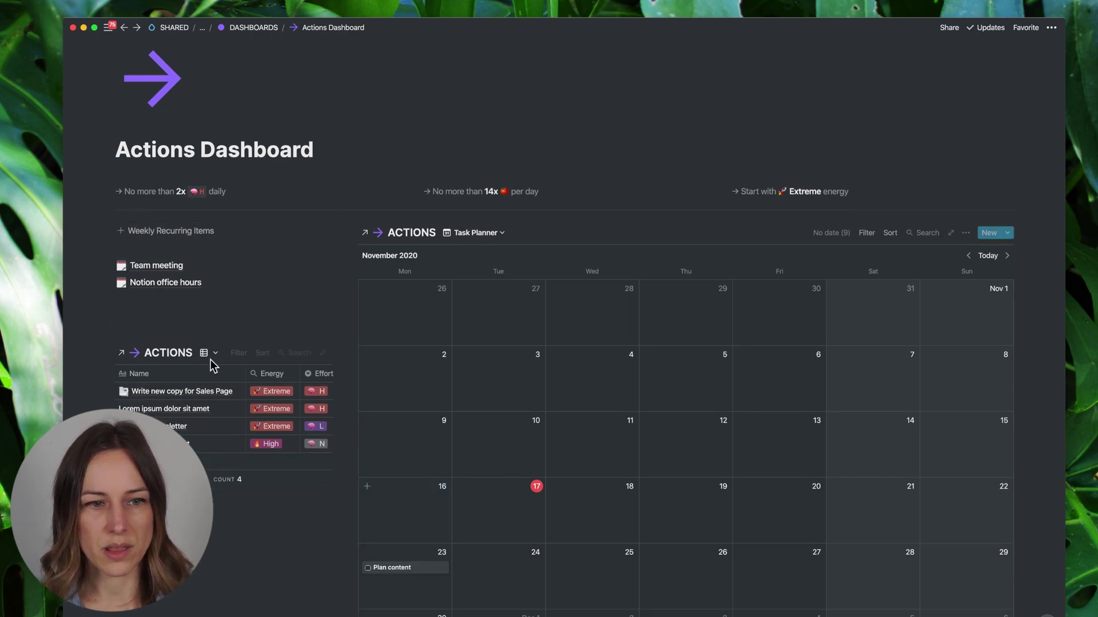
mouse_move(110, 265)
left_mouse_down()
mouse_move(391, 456)
mouse_move(473, 569)
left_mouse_up()
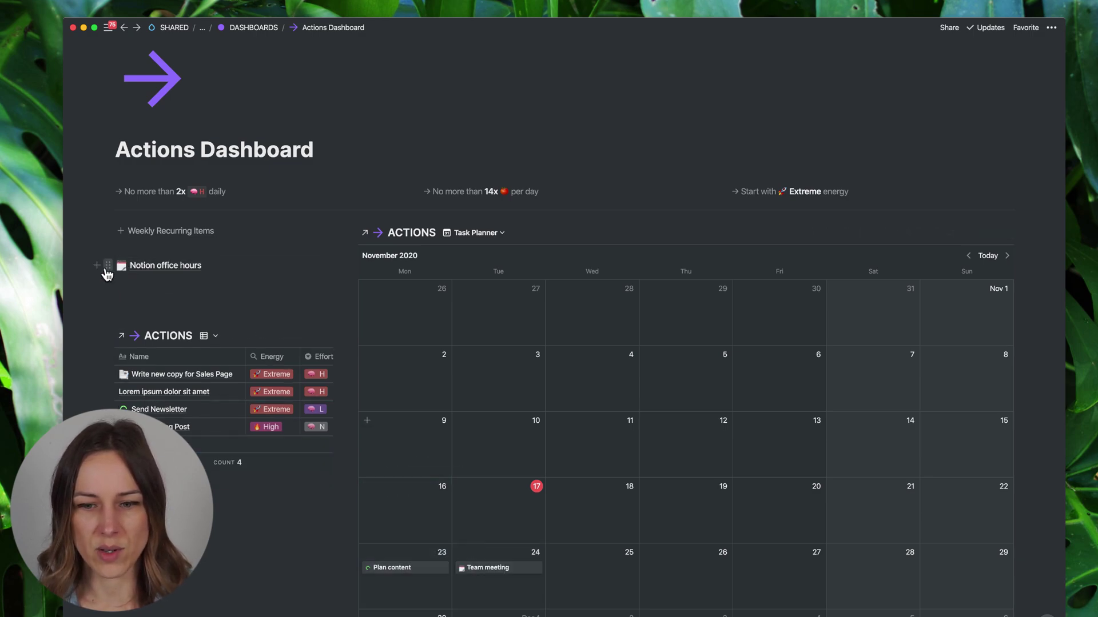
left_click_drag(107, 275, 770, 550)
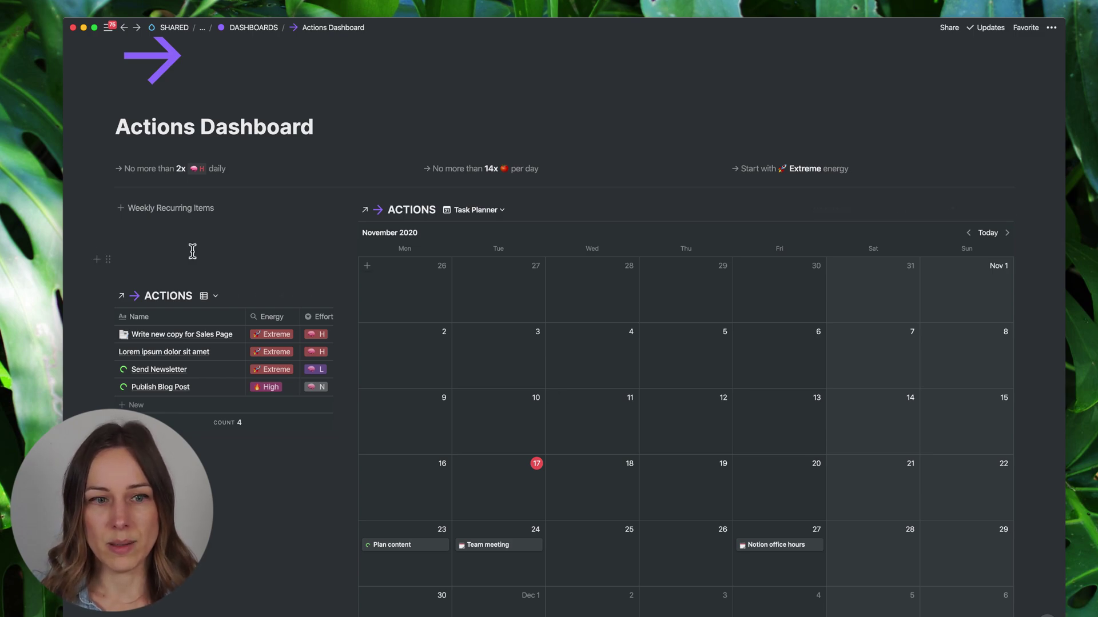
left_click(432, 545)
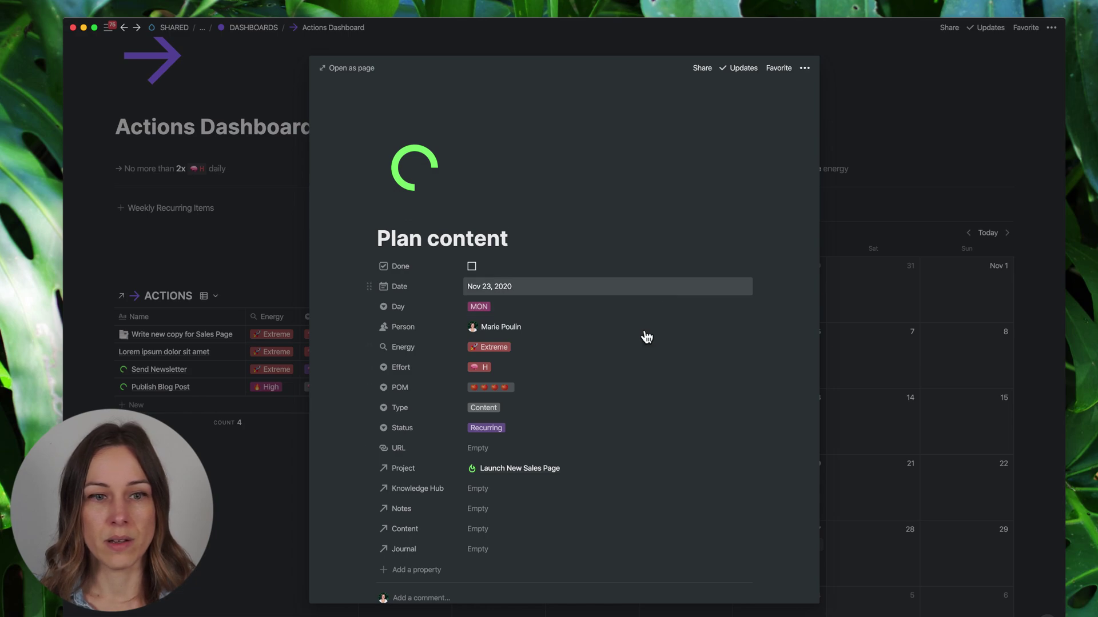
left_click(279, 306)
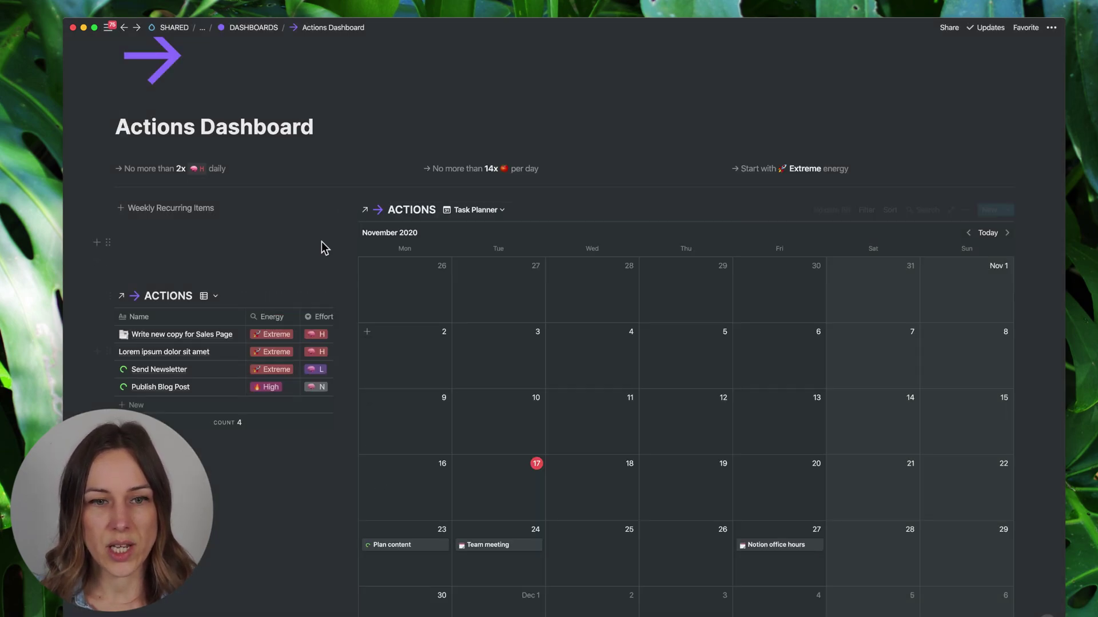
left_click(310, 208)
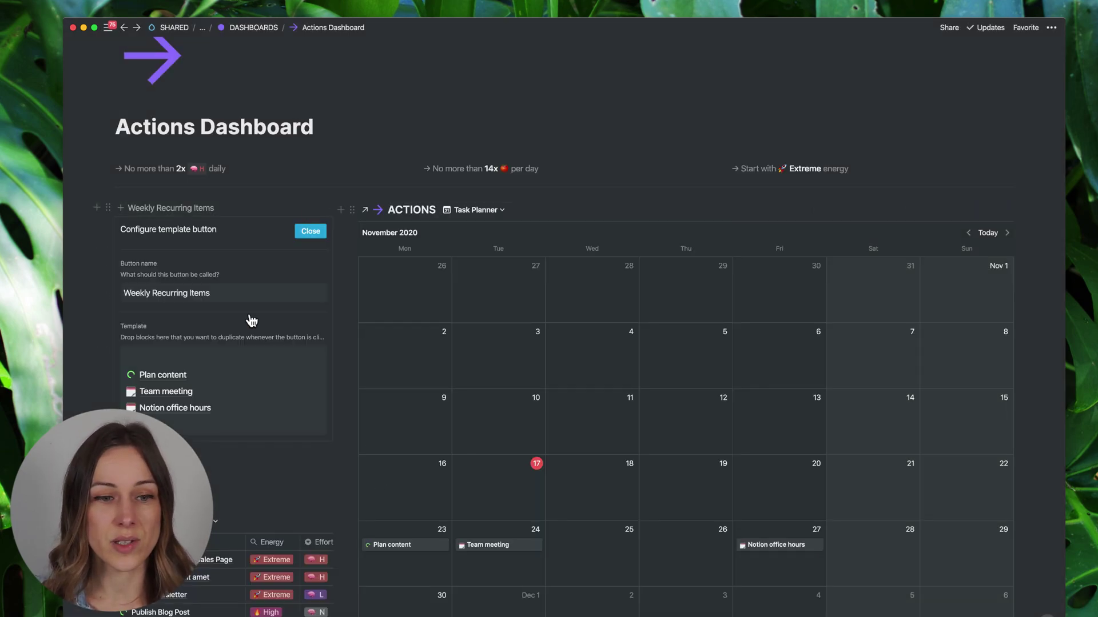
left_click(180, 376)
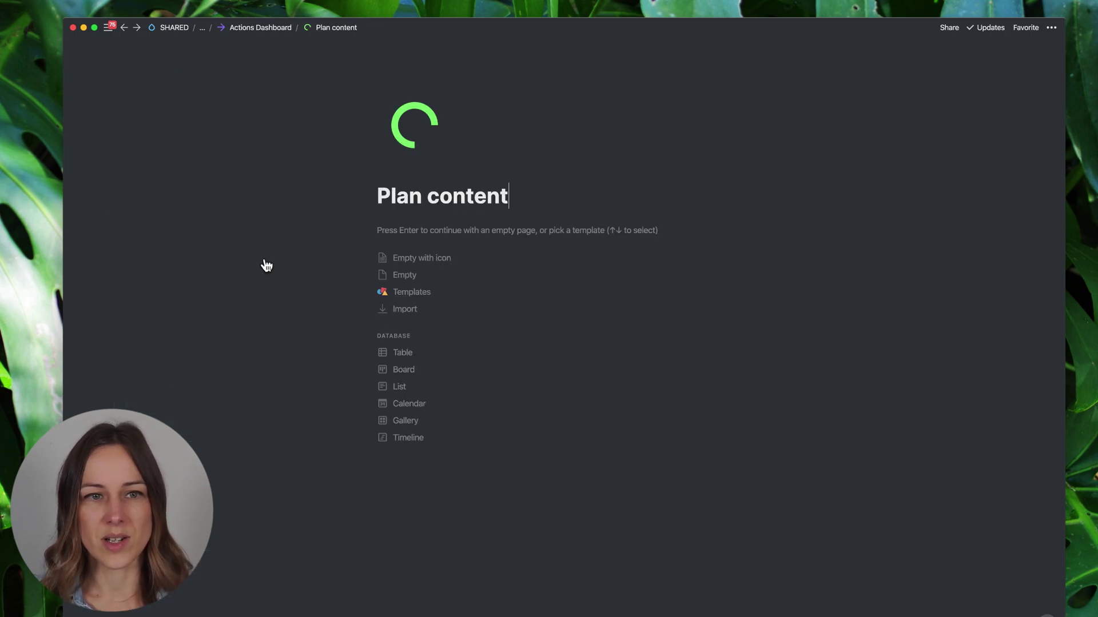
left_click(123, 28)
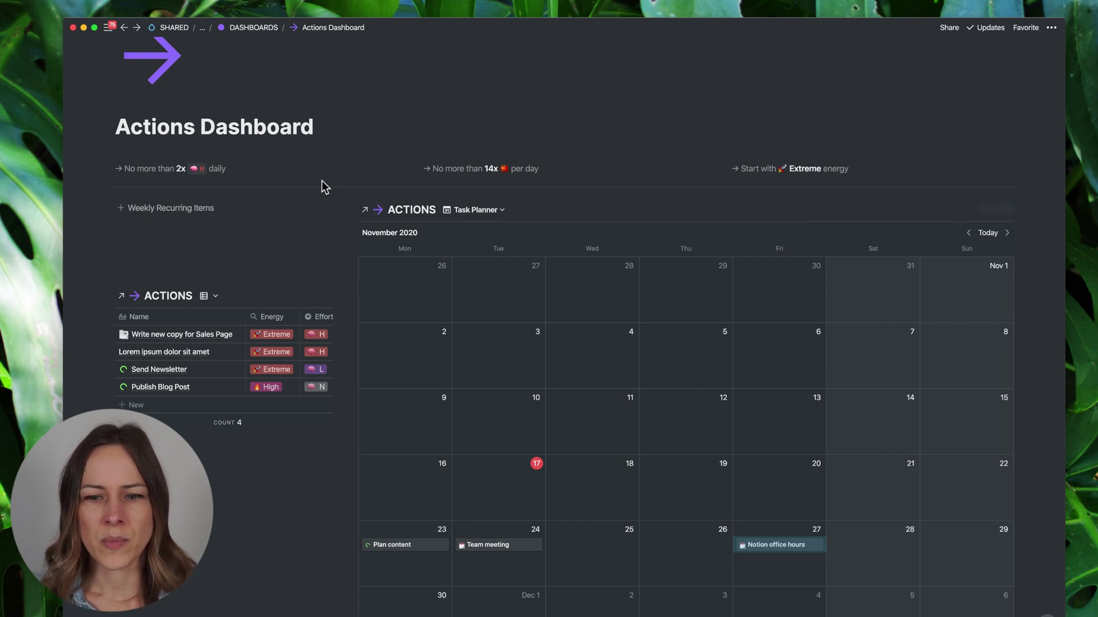
Duplicate Notion office hours onto Dec 4 and remove 'Copy of' from its title
scroll(789, 411, "down", 3)
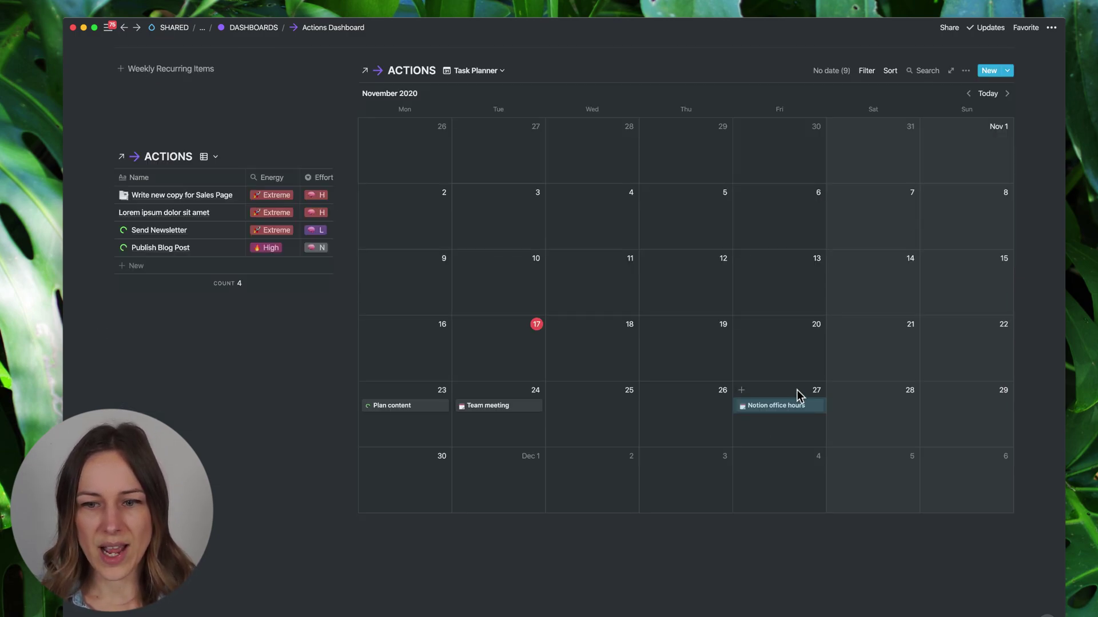
left_click_drag(796, 409, 790, 343, "alt")
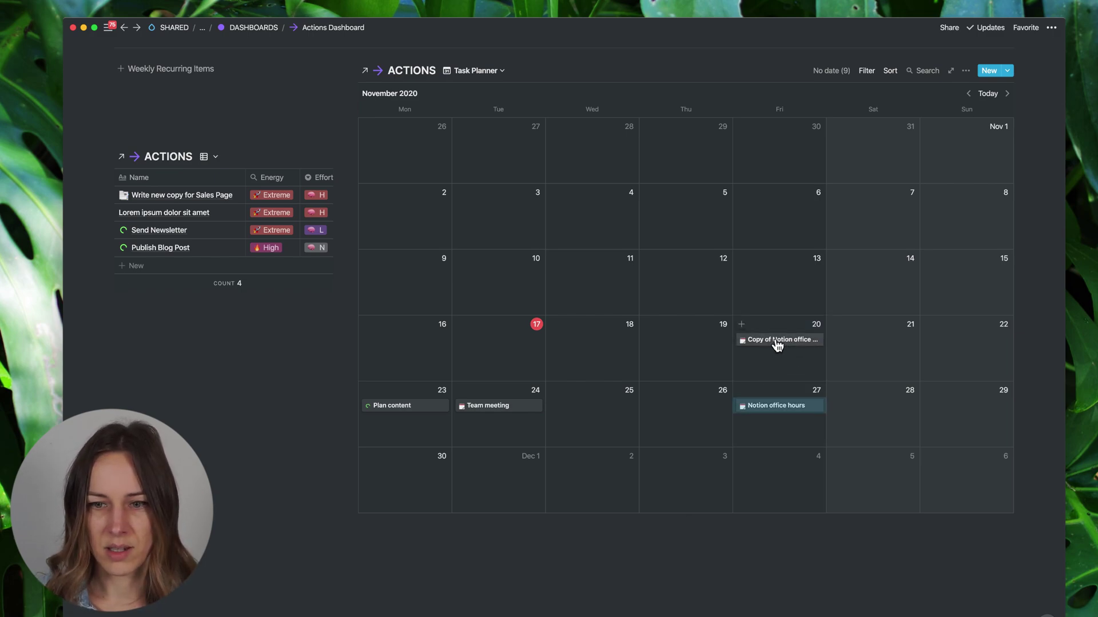
left_click_drag(778, 343, 773, 485)
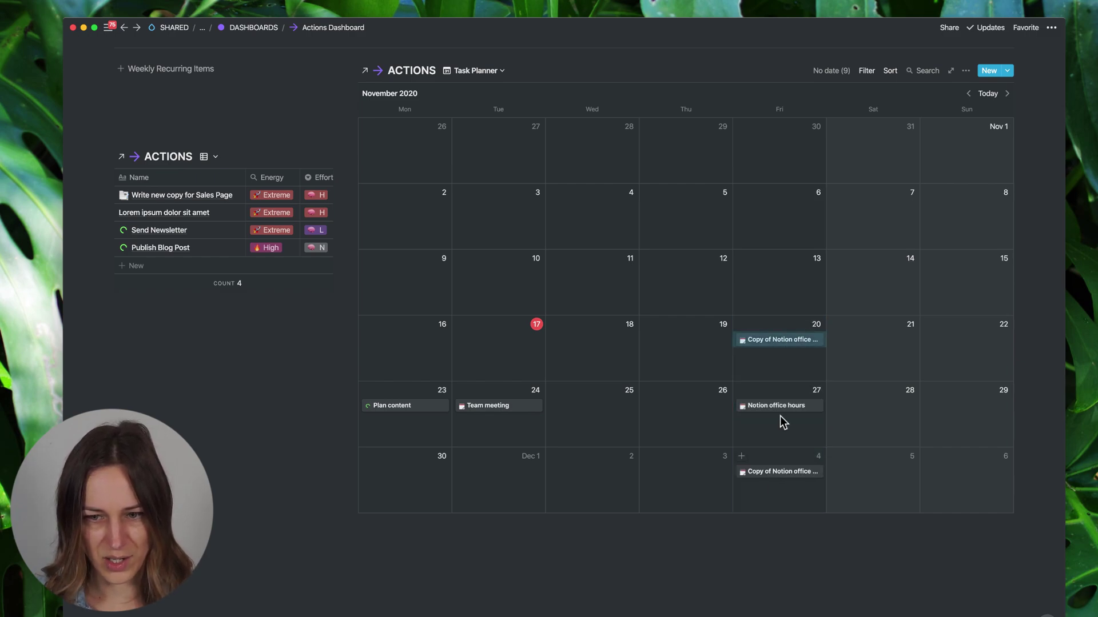
left_click(778, 471)
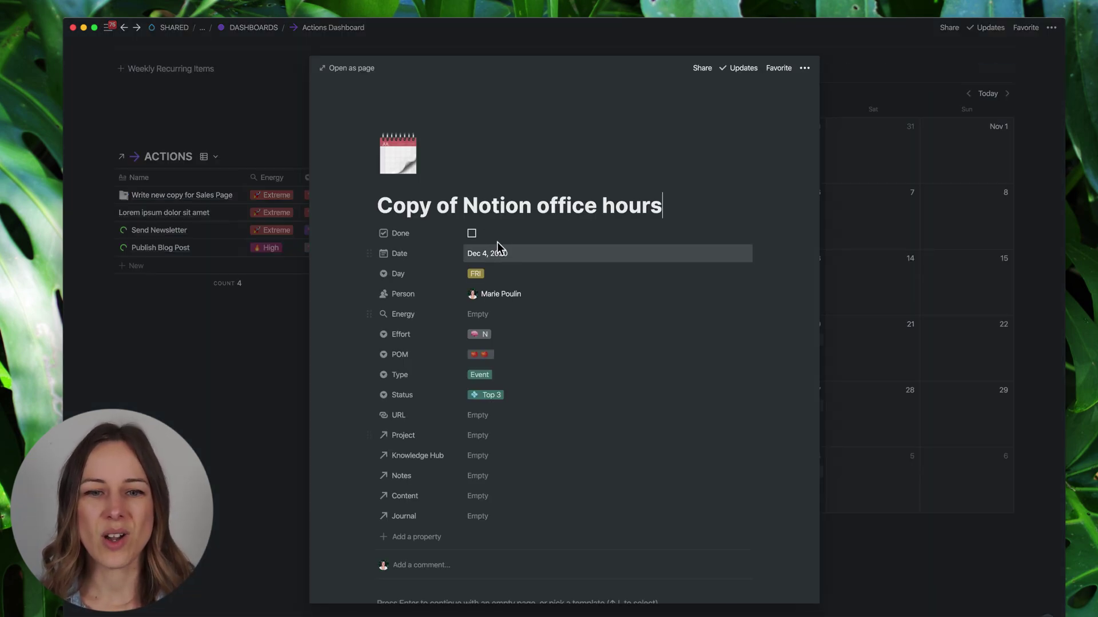
left_click_drag(466, 207, 385, 201)
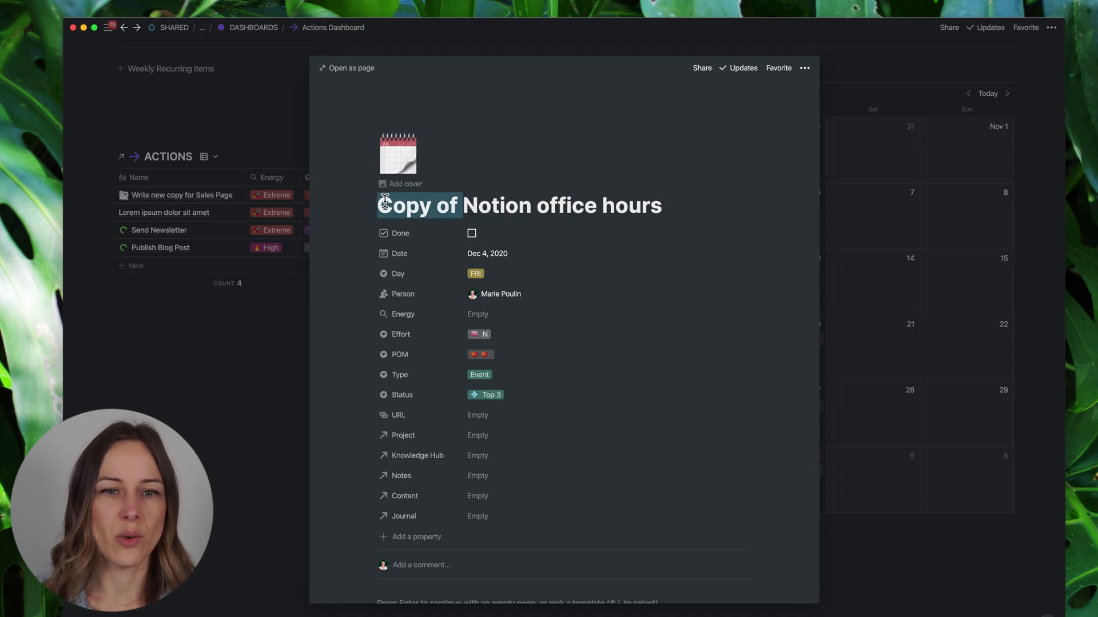
key("BackSpace")
left_click(877, 206)
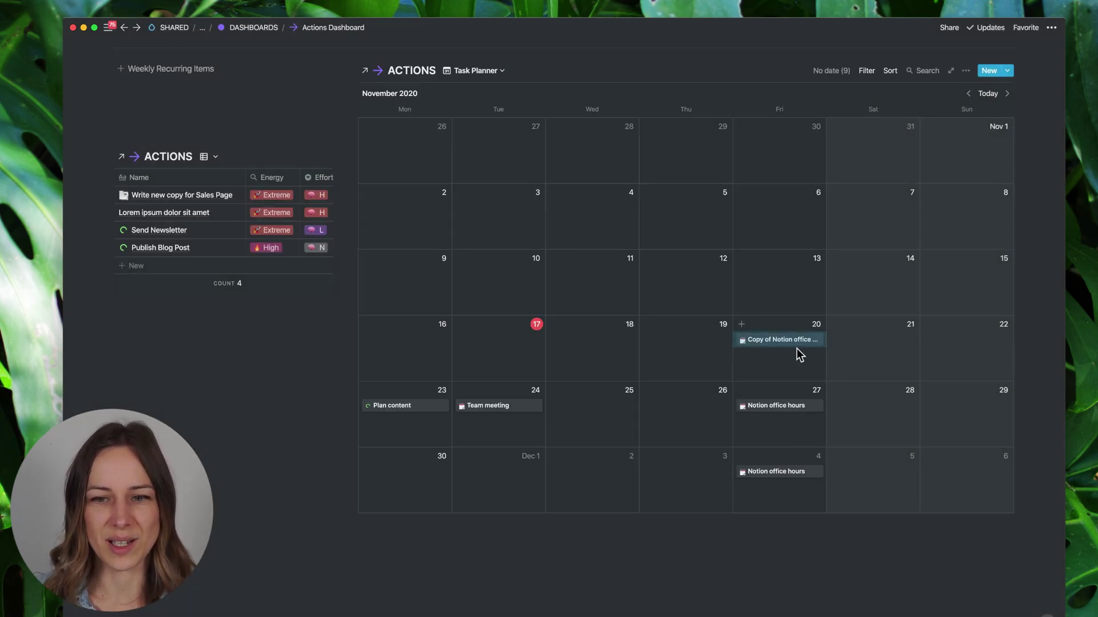
Box-select all task cards on the November calendar and delete them
left_click_drag(778, 338, 779, 446)
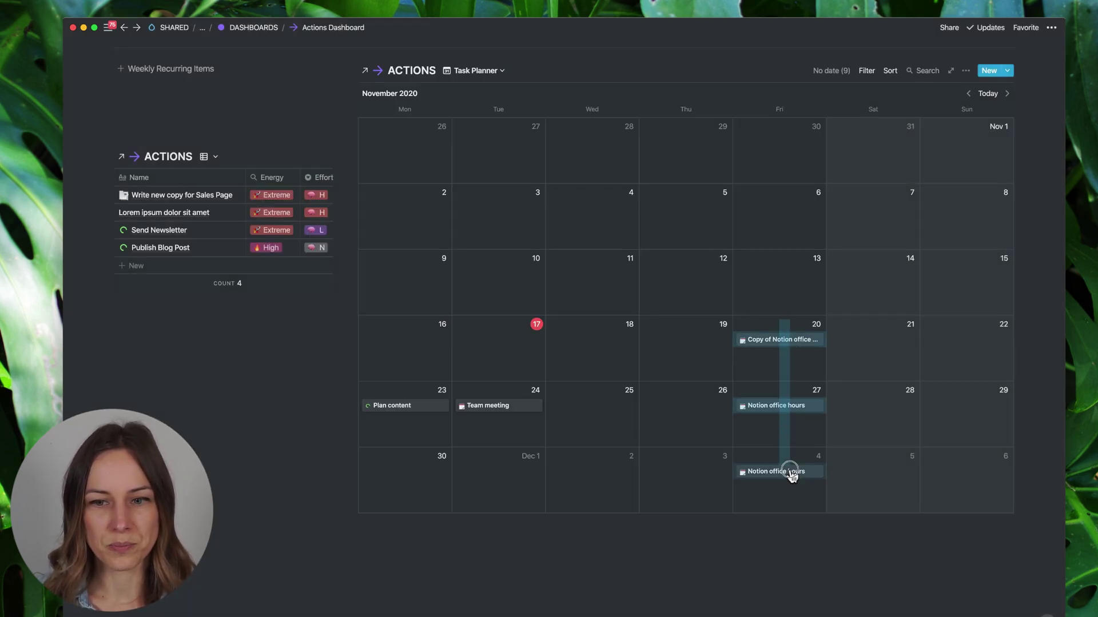
left_click_drag(518, 435, 399, 405)
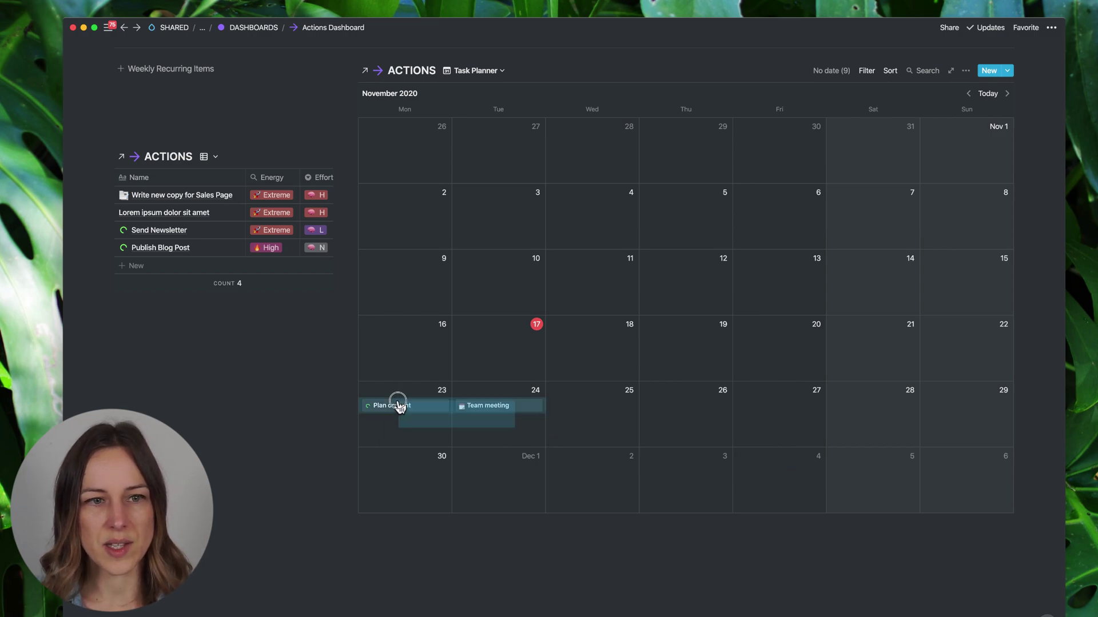
key("Delete")
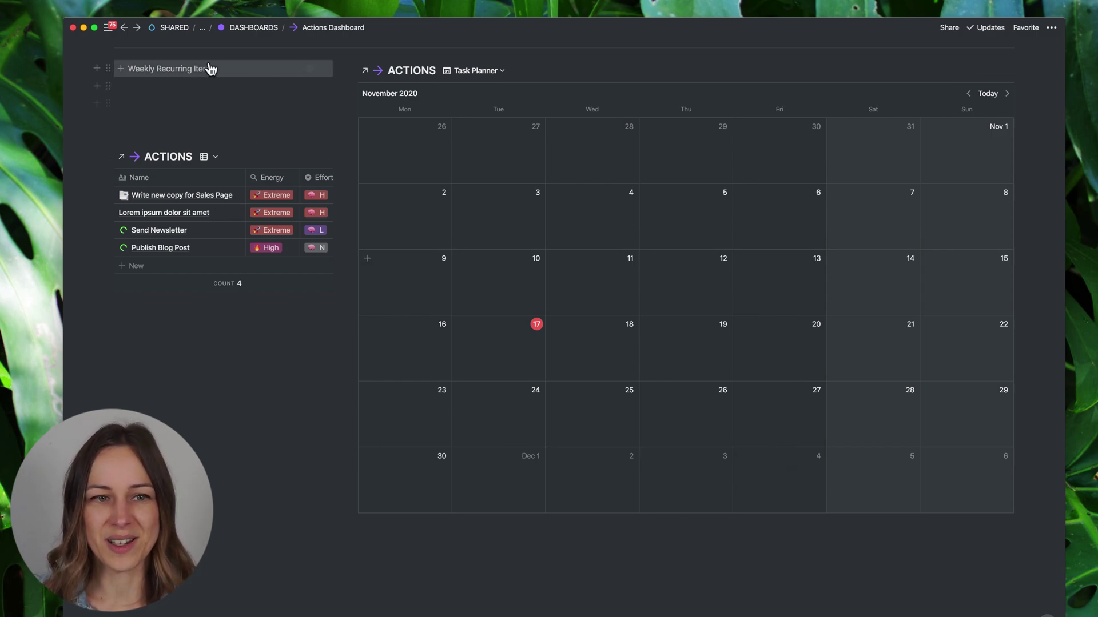
Generate the three weekly recurring items and move them together onto Nov 17
left_click(211, 70)
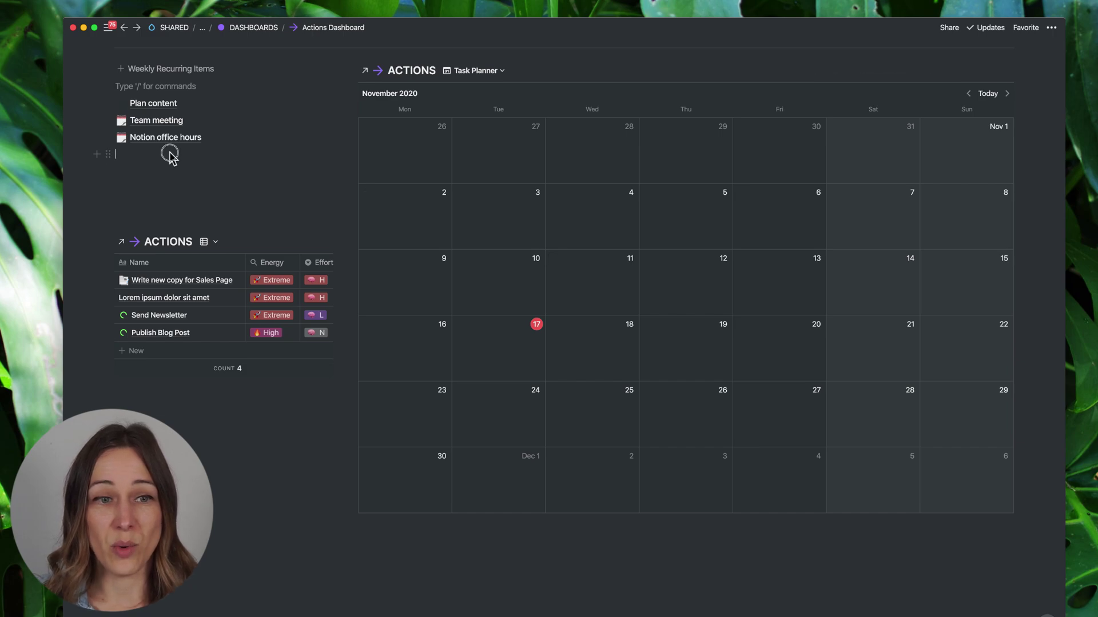
left_click_drag(167, 152, 137, 109)
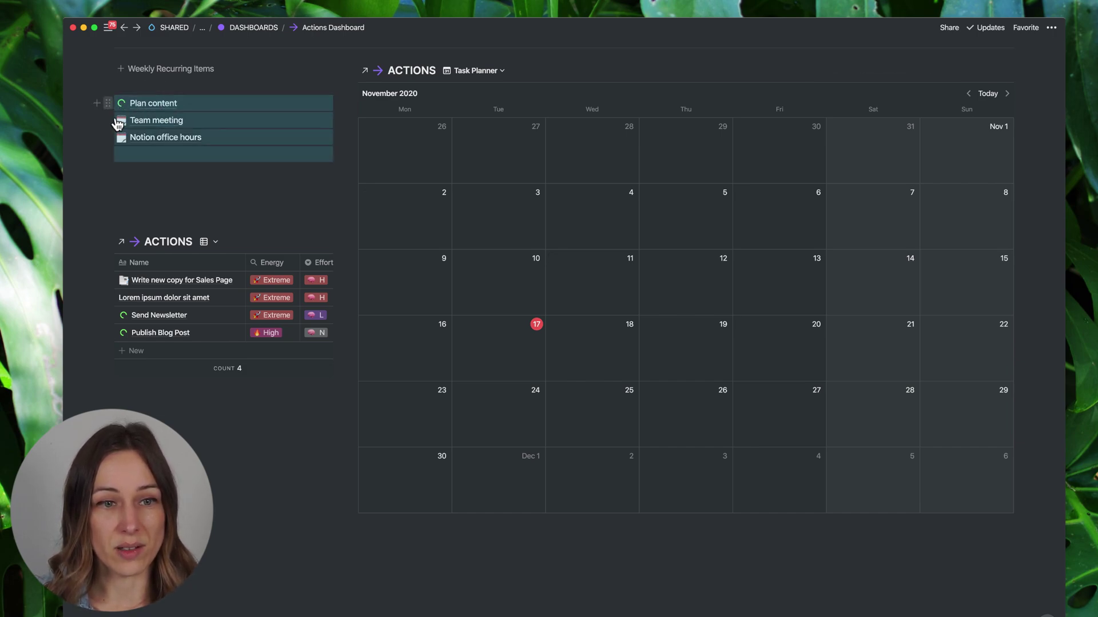
left_click(232, 143)
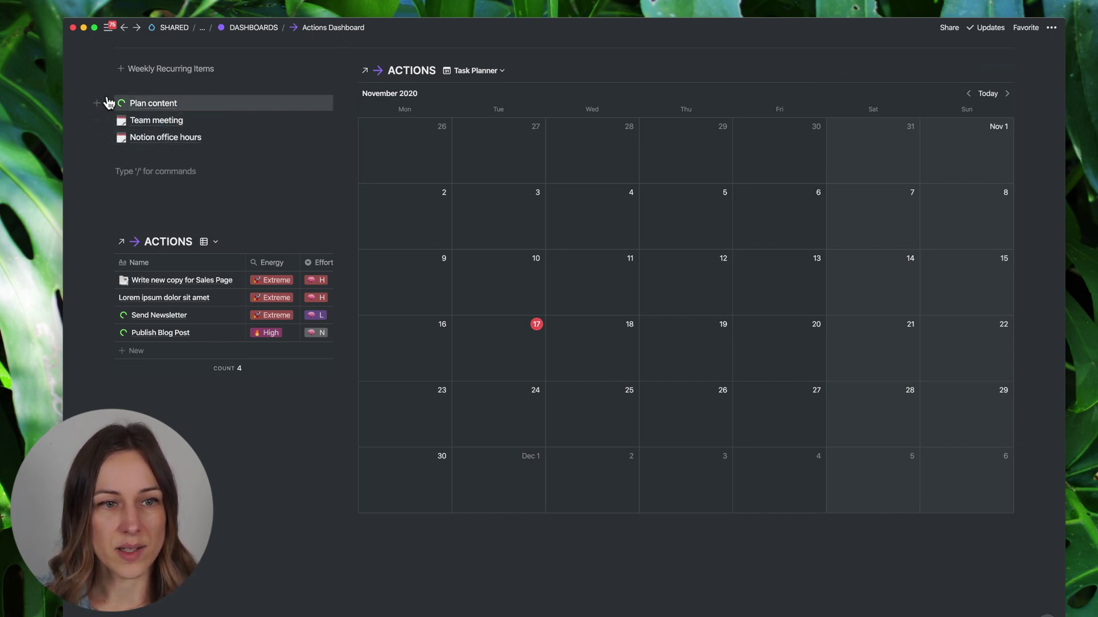
left_click_drag(86, 108, 135, 147)
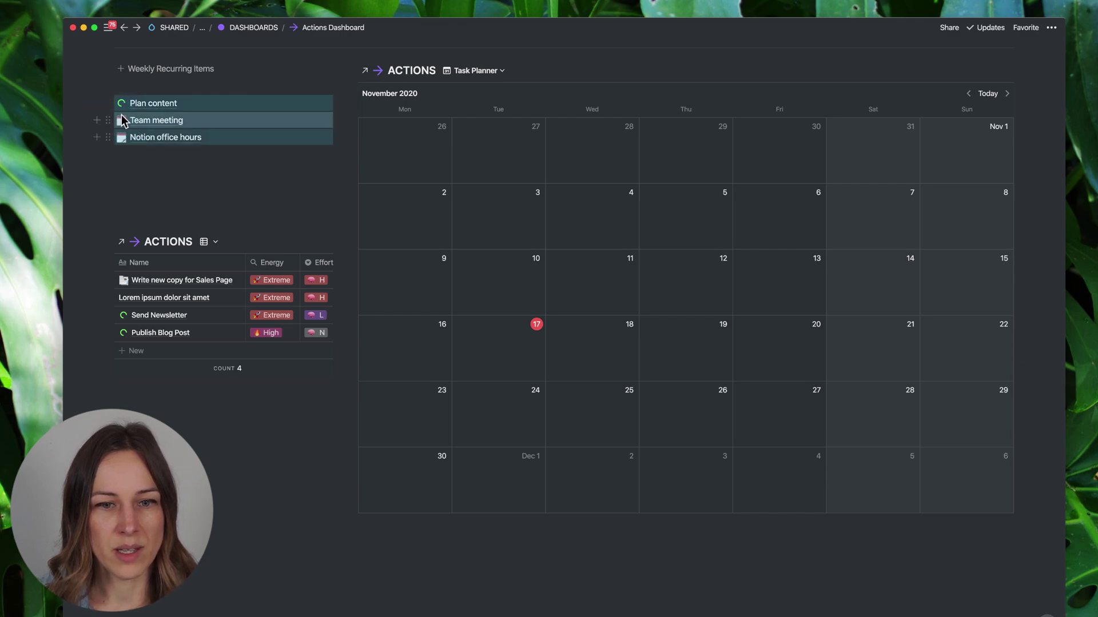
mouse_move(109, 103)
left_mouse_down()
mouse_move(461, 368)
mouse_move(492, 374)
left_mouse_up()
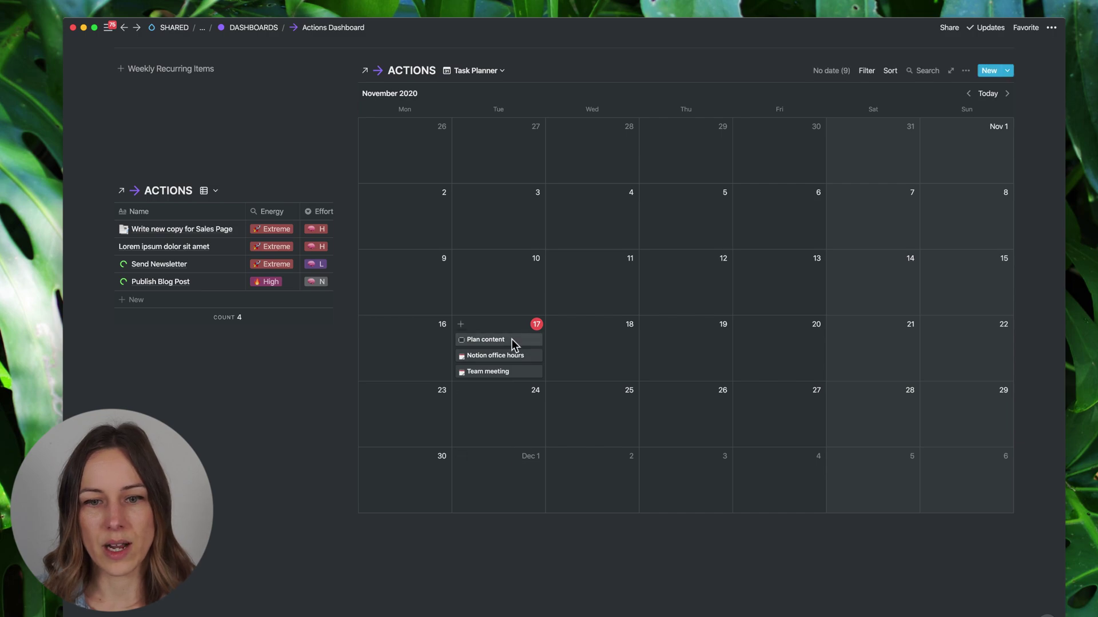
Check the Notion office hours page, then open the Weekly Recurring Items template settings
left_click(530, 351)
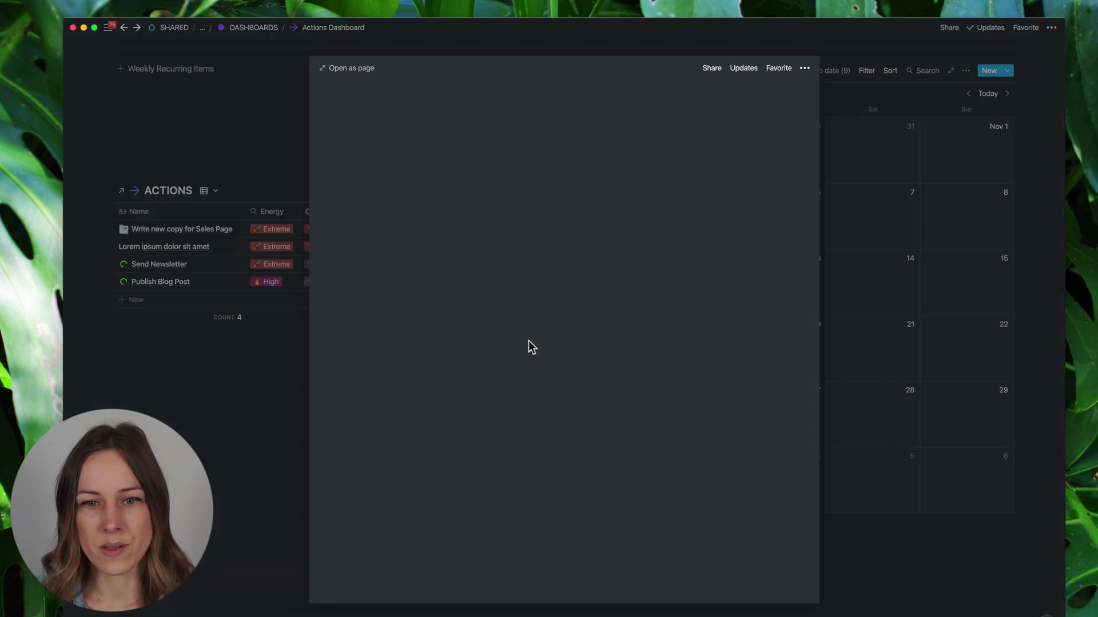
left_click(835, 283)
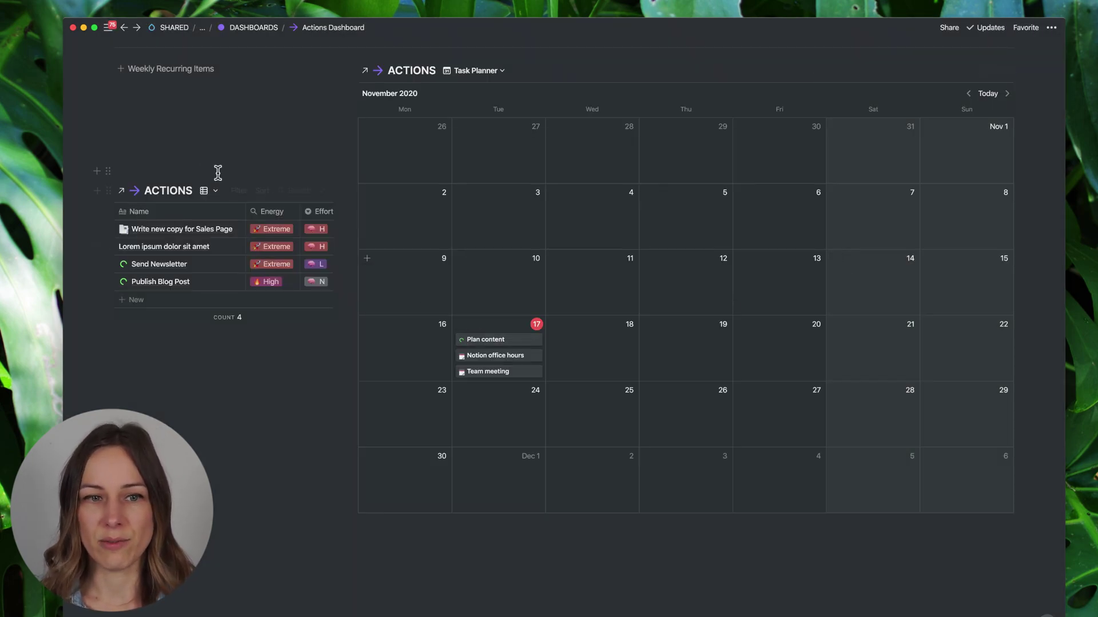
scroll(216, 172, "up", 2)
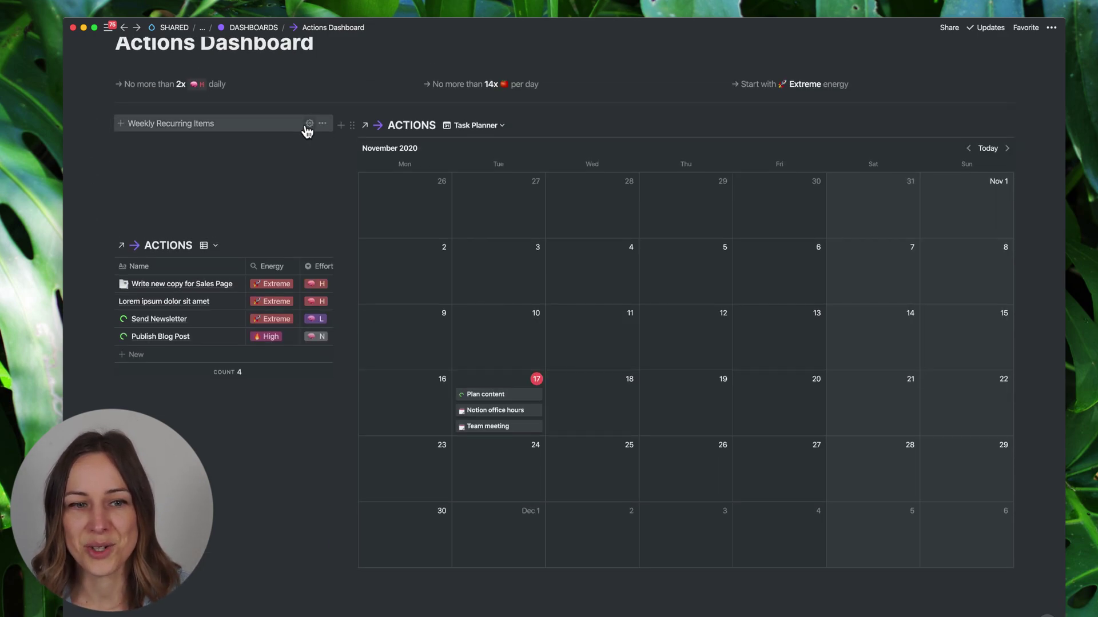
left_click(307, 124)
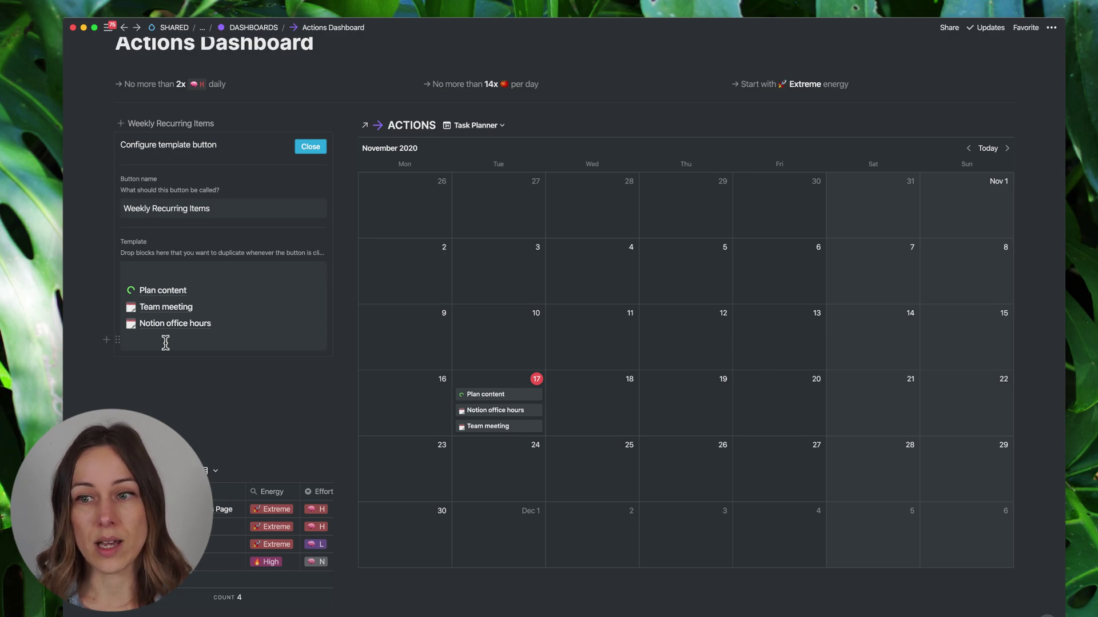
left_click(1009, 126)
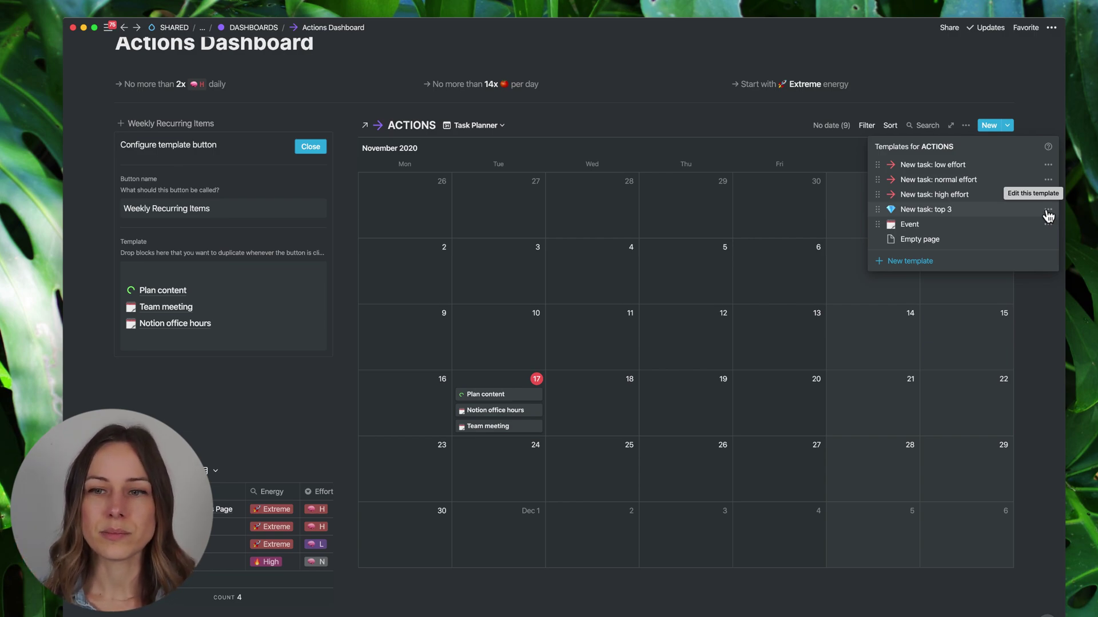
left_click(698, 157)
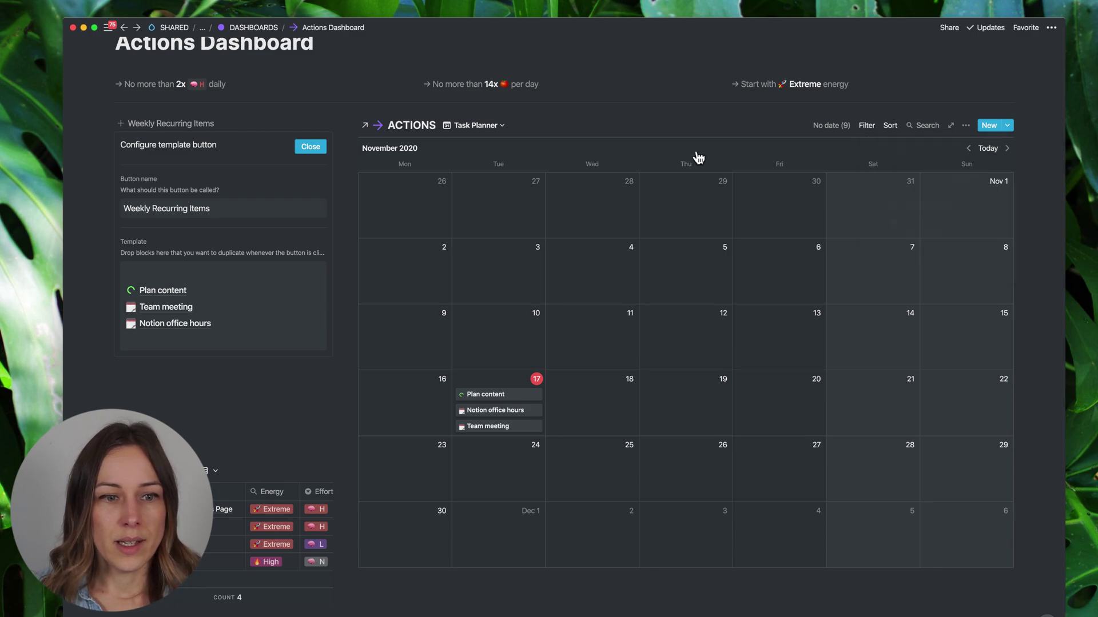
mouse_move(162, 290)
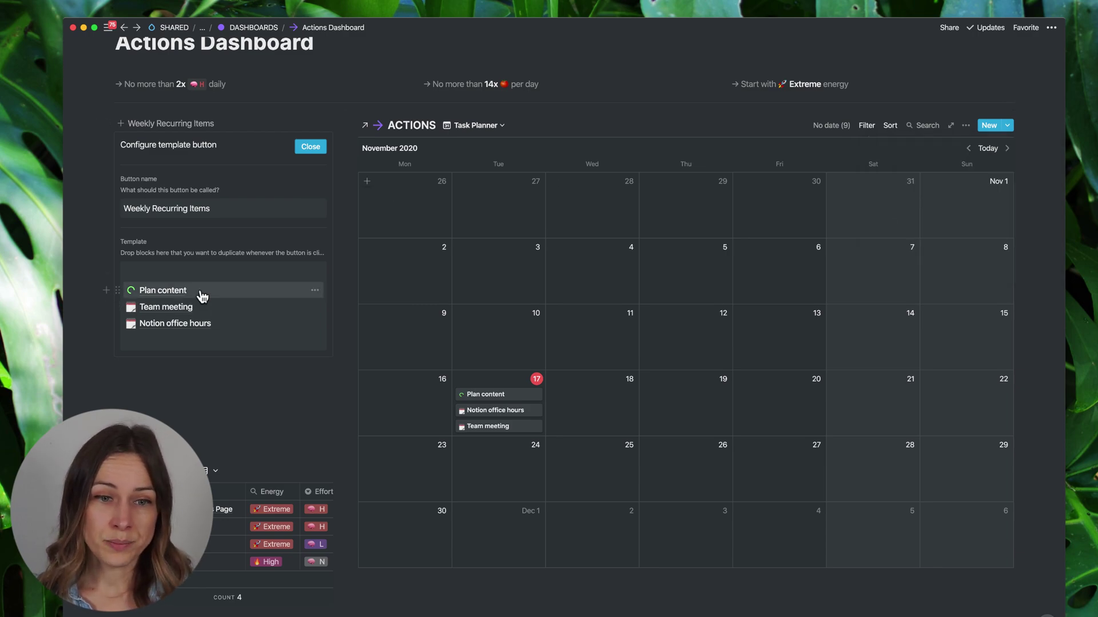
Move Plan content to Wednesday Nov 18, remove its assigned person, and set Day to WED
left_click_drag(191, 297, 608, 404)
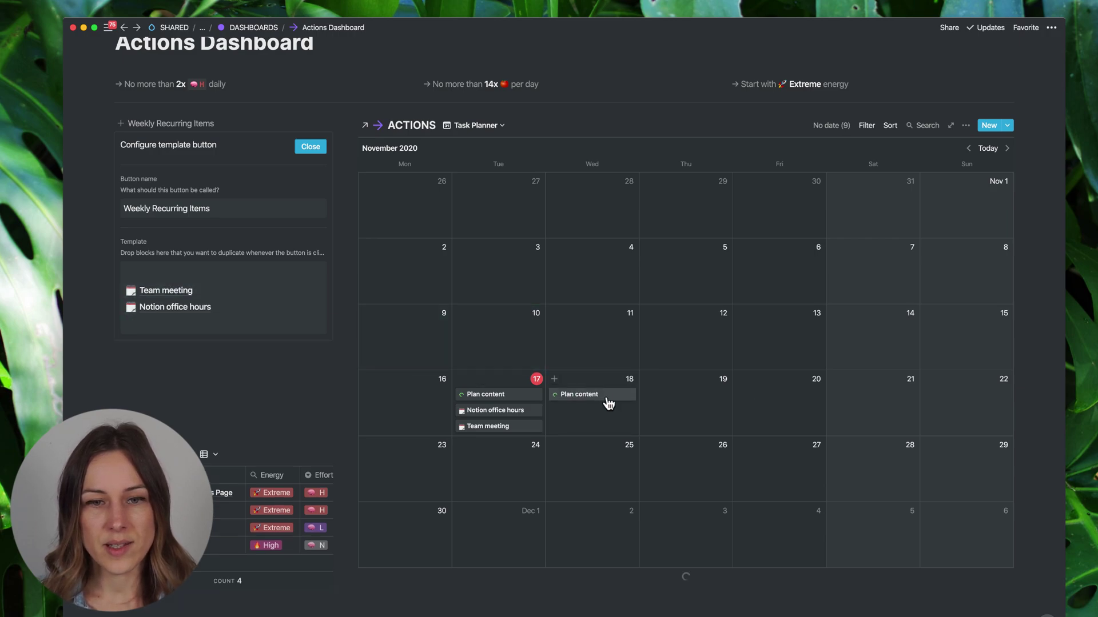
left_click(595, 395)
left_click(542, 334)
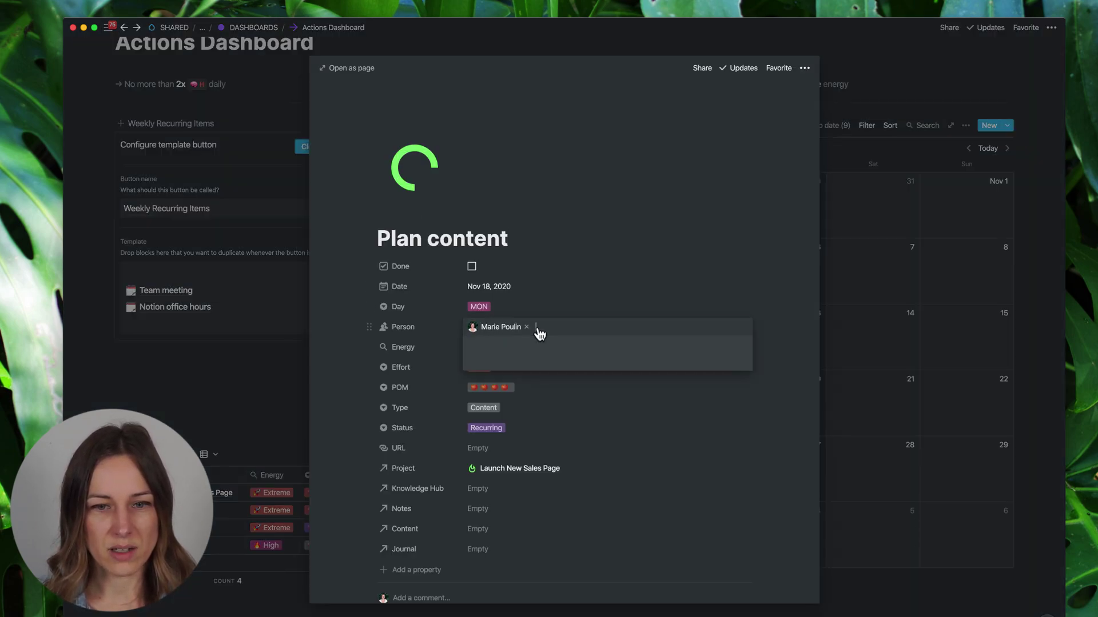
left_click(527, 328)
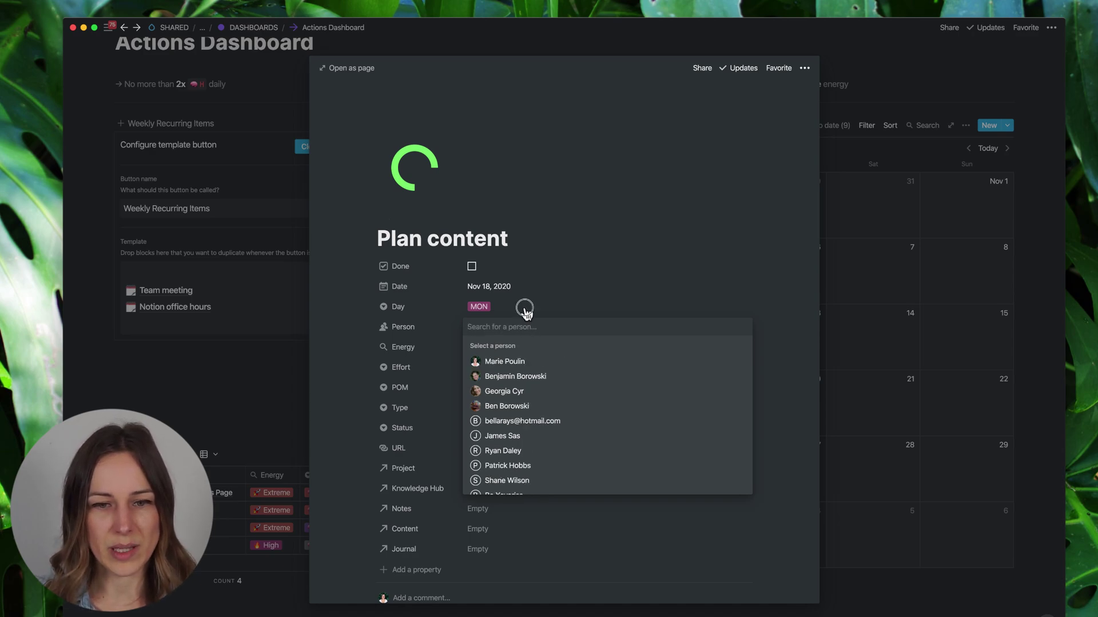
left_click(524, 309)
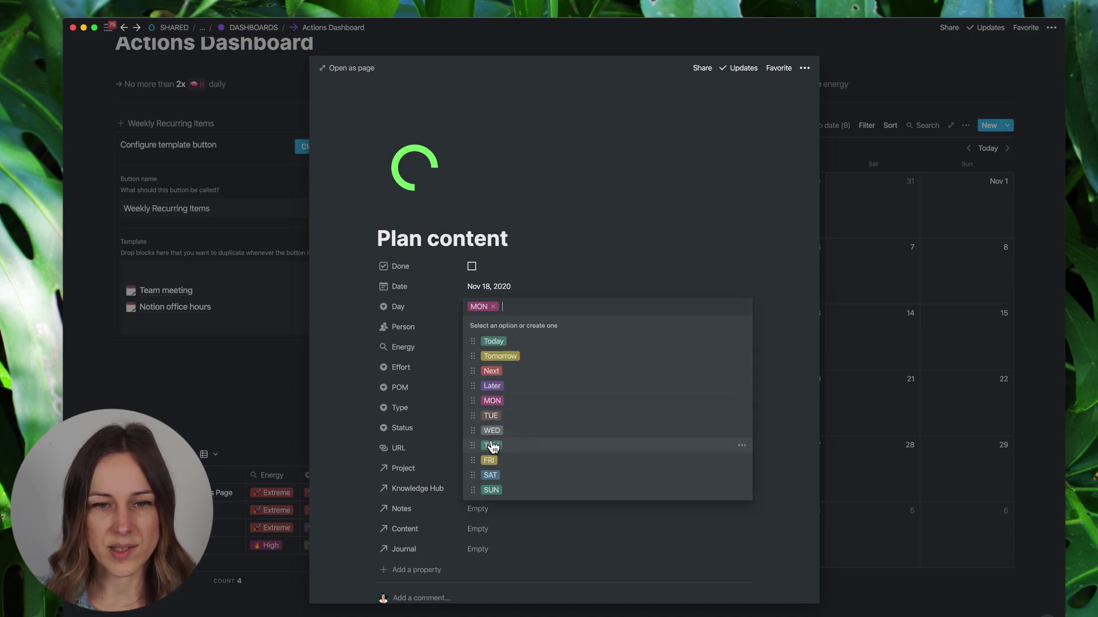
left_click(491, 430)
left_click(694, 215)
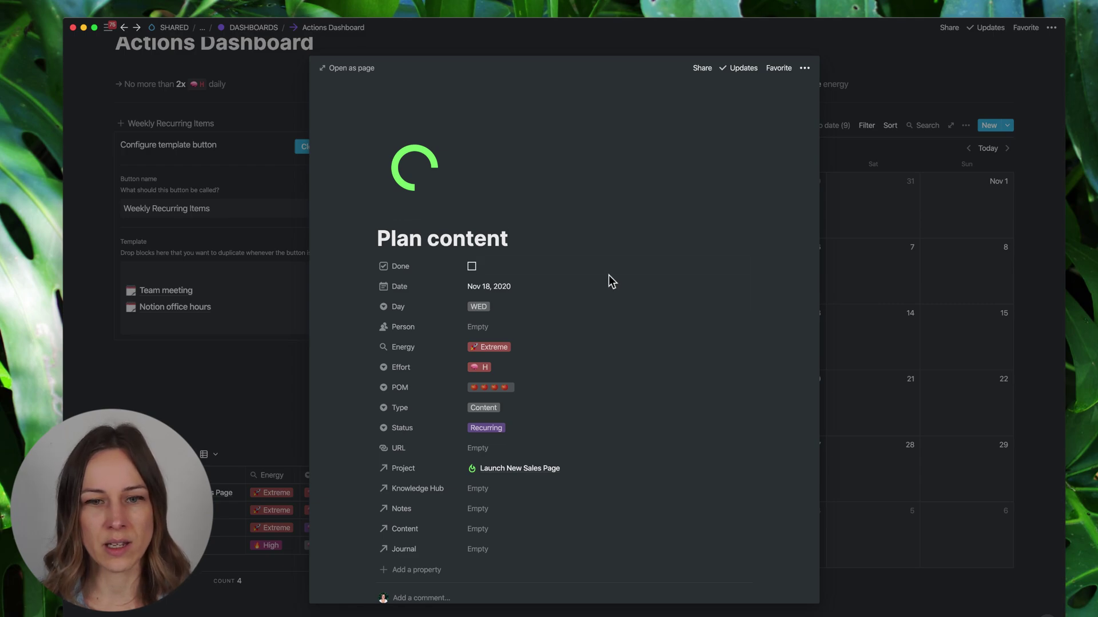
Set Plan content's POM to two tomatoes and drag it into the recurring-items template
left_click(520, 387)
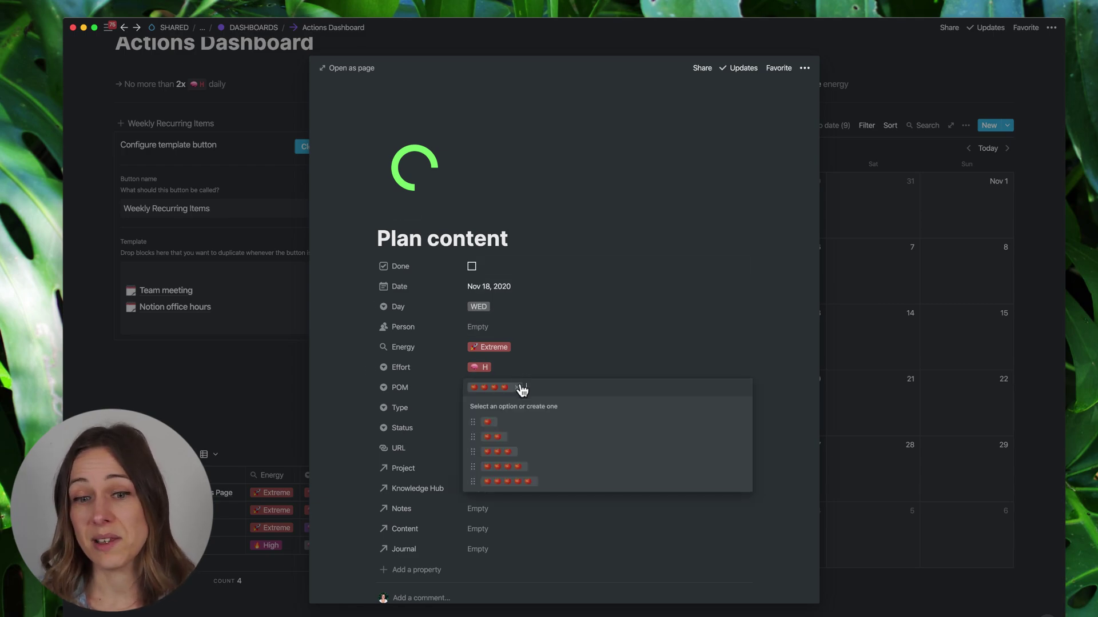
left_click(496, 438)
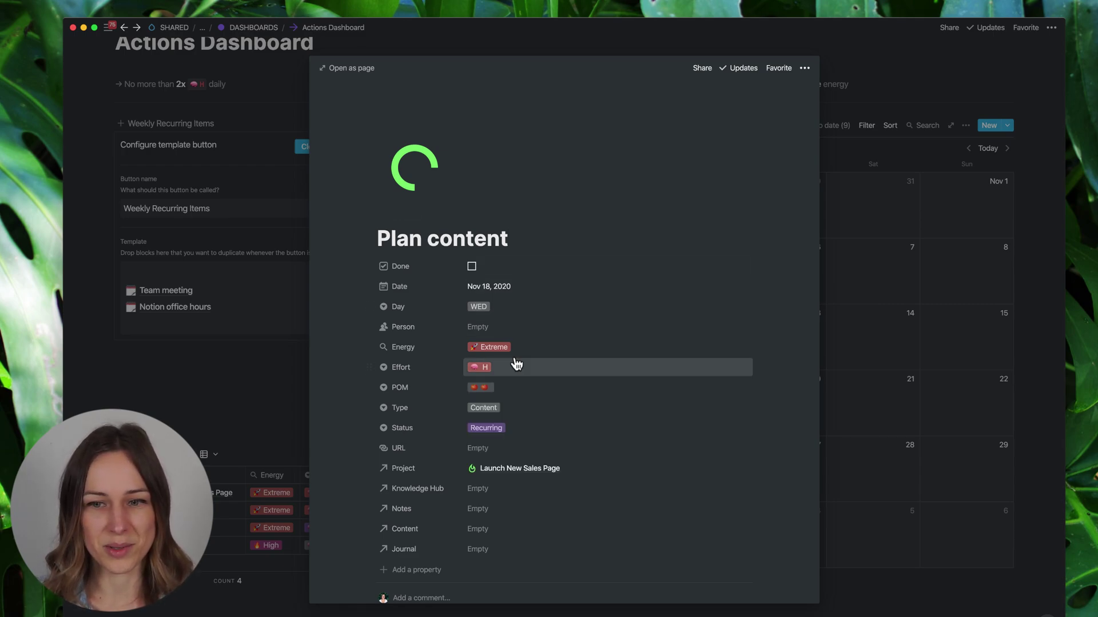
left_click(834, 274)
left_click_drag(572, 394, 170, 284)
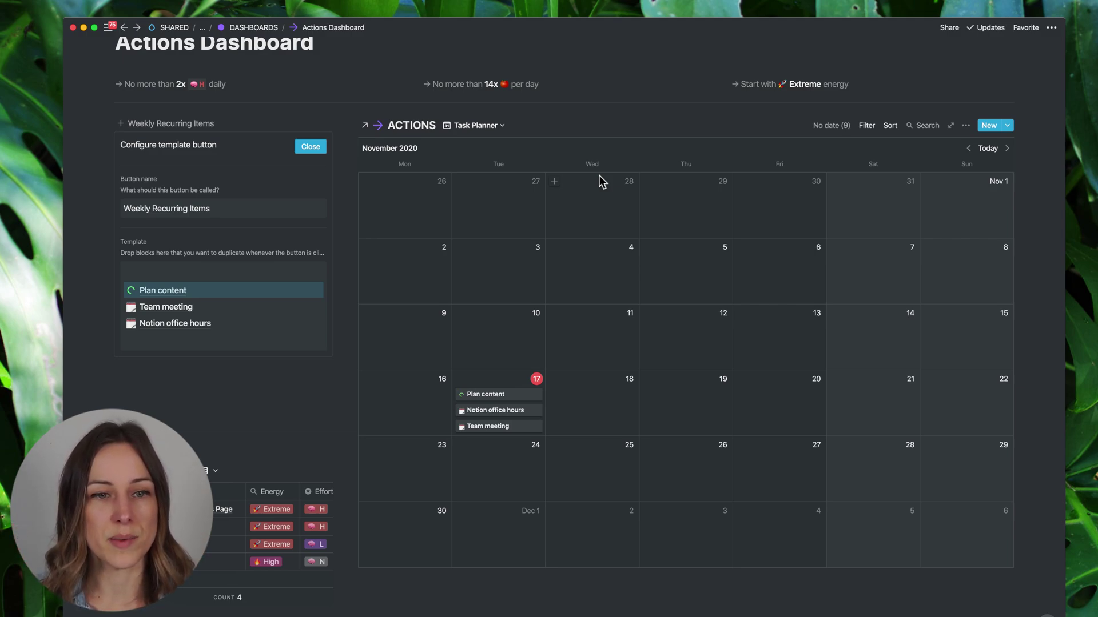
Close the template configuration and delete the empty line under Weekly Recurring Items
left_click(311, 146)
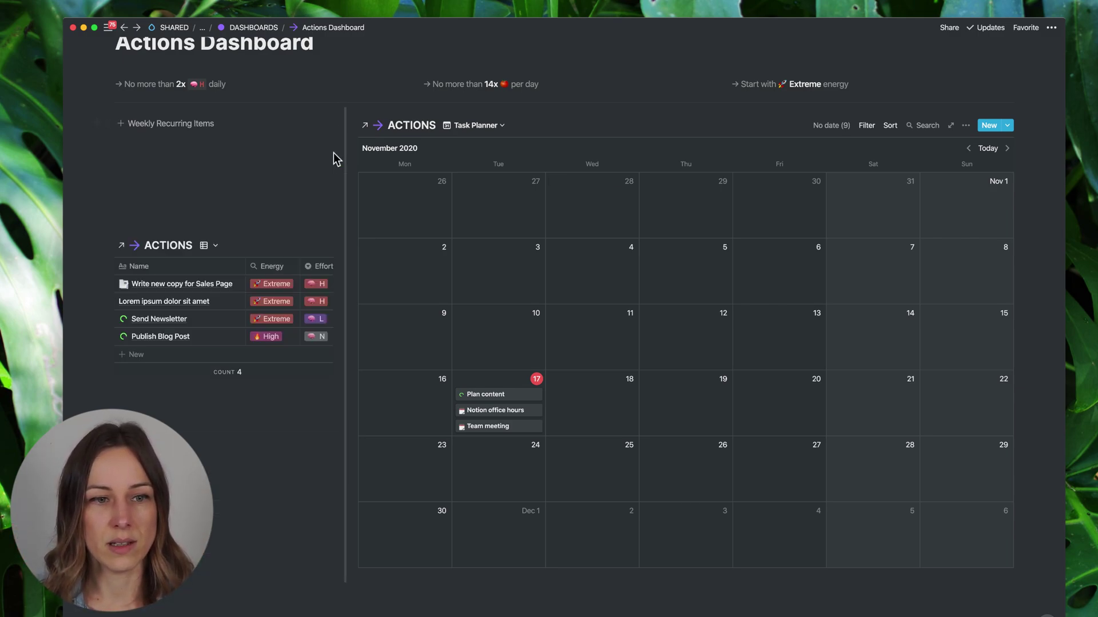
key("Escape")
key("BackSpace")
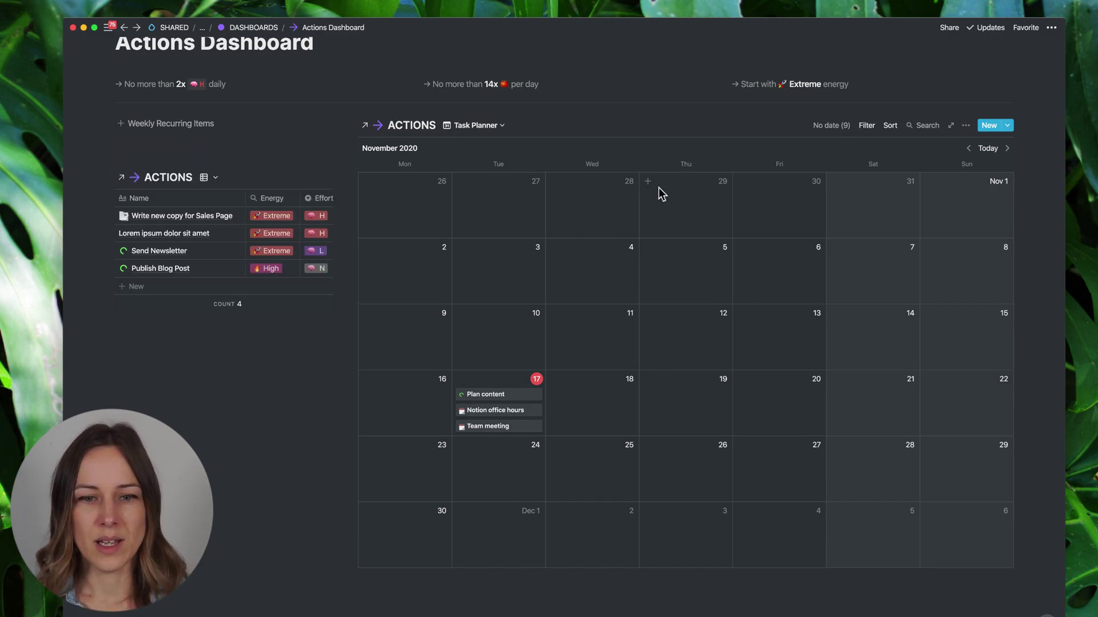
Move Plan content to Monday Nov 16 and Notion office hours to Friday Nov 20
left_click_drag(522, 394, 436, 398)
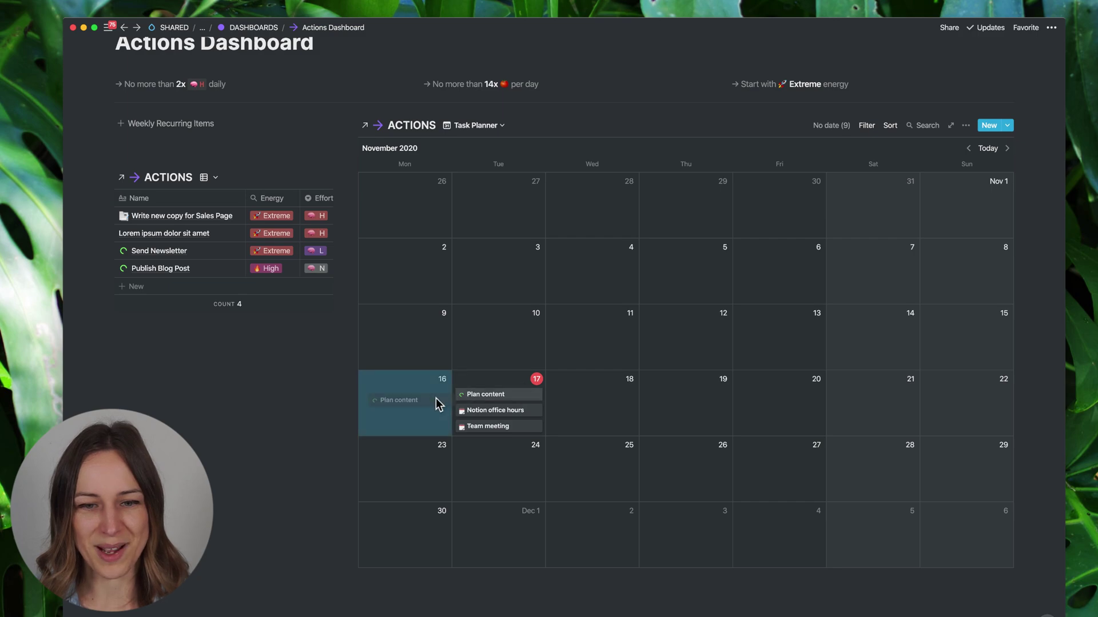
left_click_drag(515, 394, 779, 400)
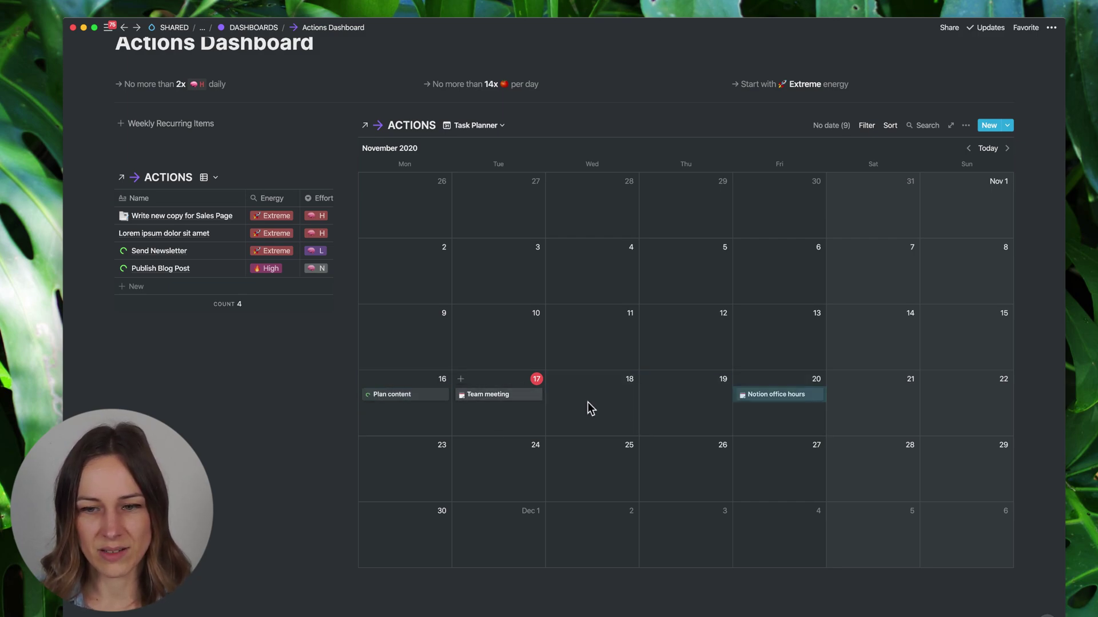
left_click(752, 415)
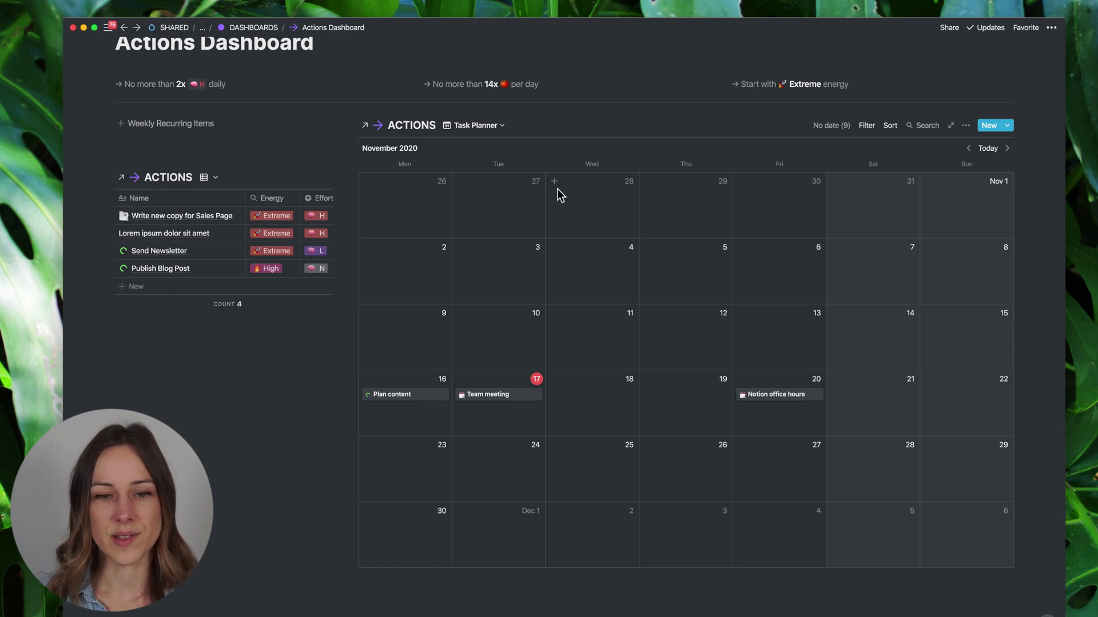
Review the Plan content task, then delete Plan content, Team meeting and Notion office hours from November
left_click(424, 394)
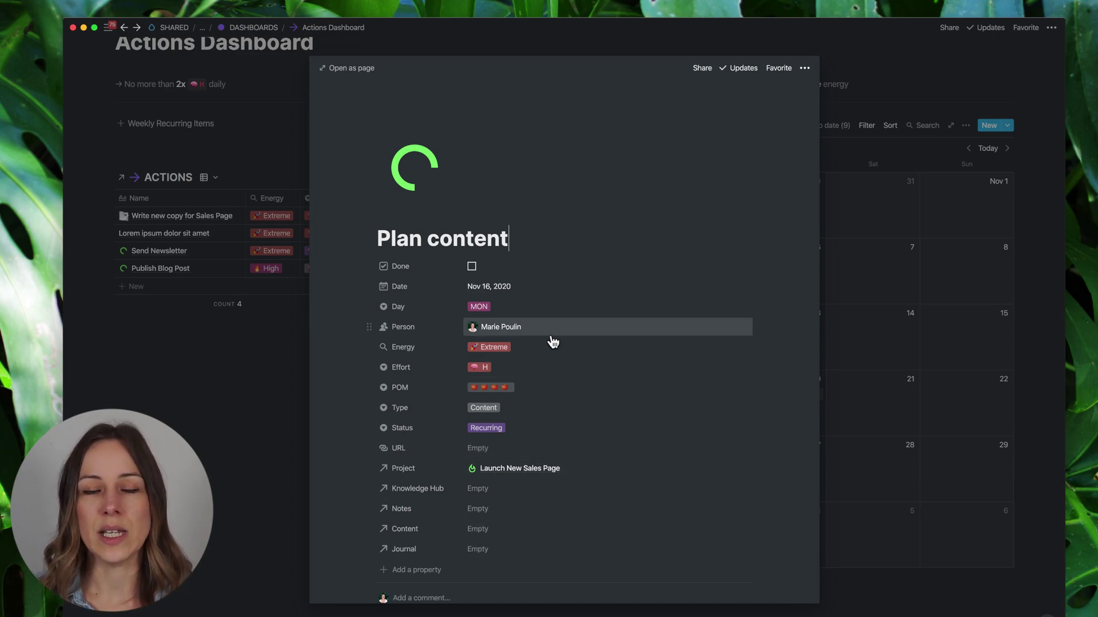
left_click(199, 433)
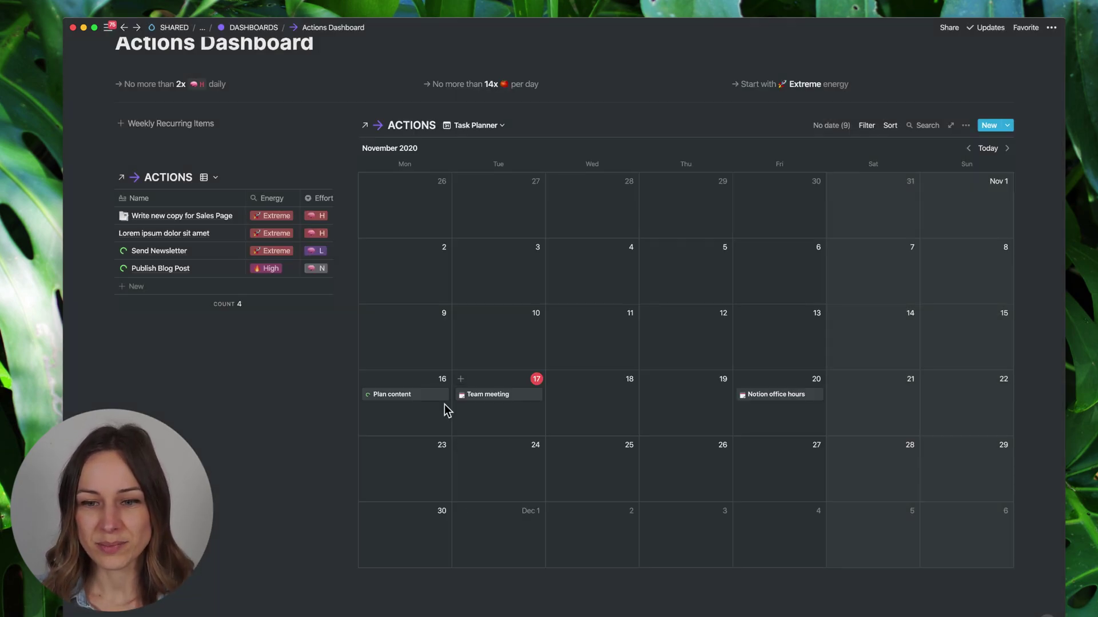
left_click_drag(784, 407, 392, 397)
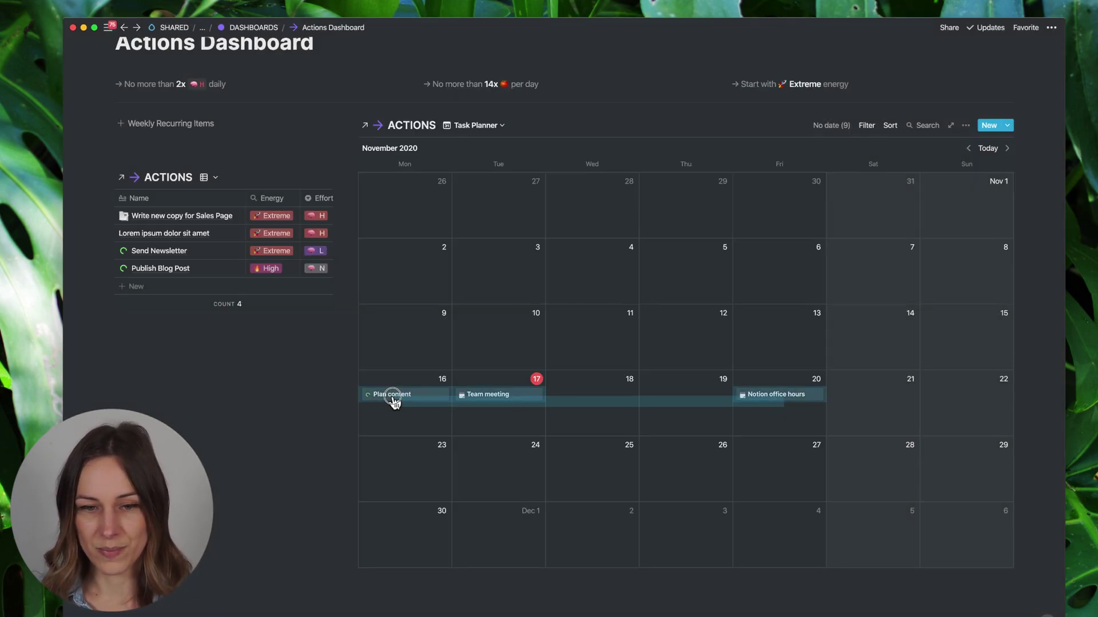
key("BackSpace")
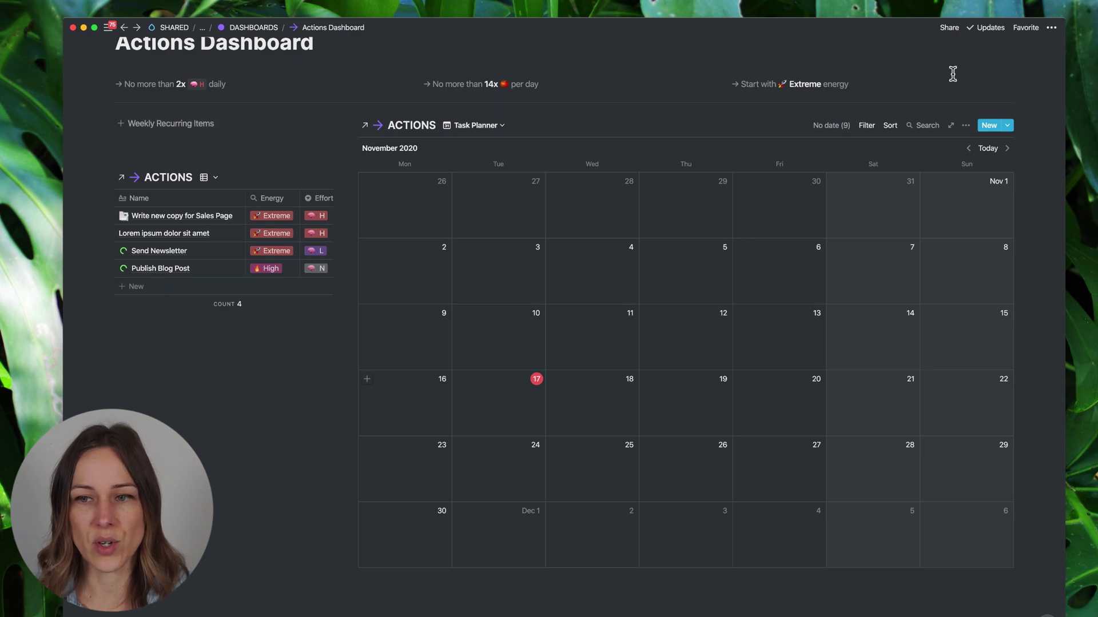
Show Effort and POM on Task Planner cards, POM right below Effort, then generate weekly recurring tasks
left_click(966, 125)
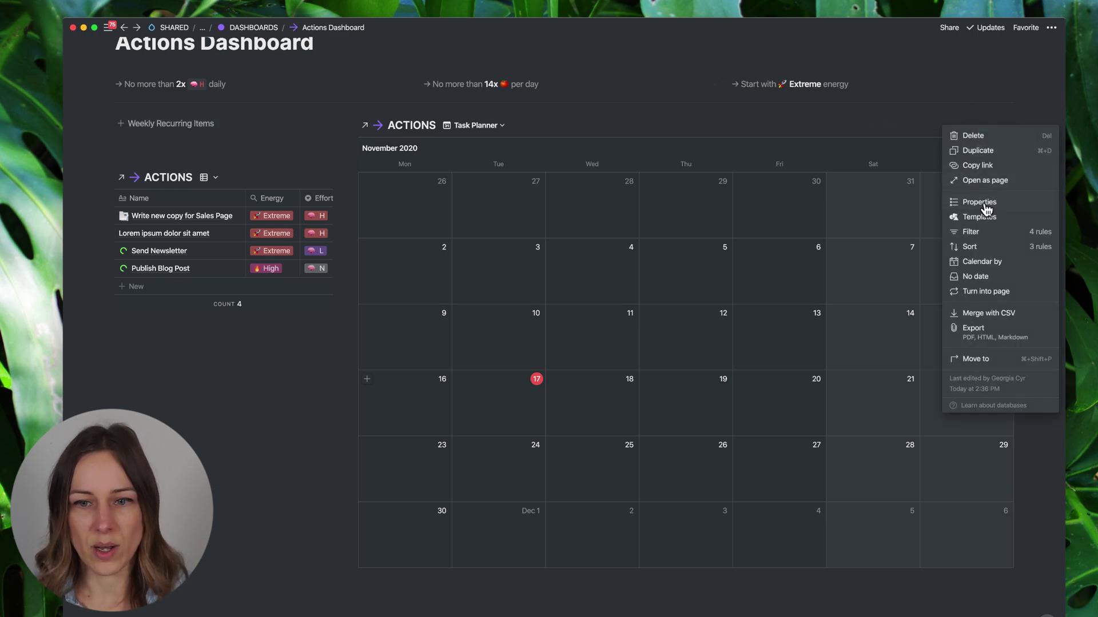
left_click(982, 212)
left_click(881, 226)
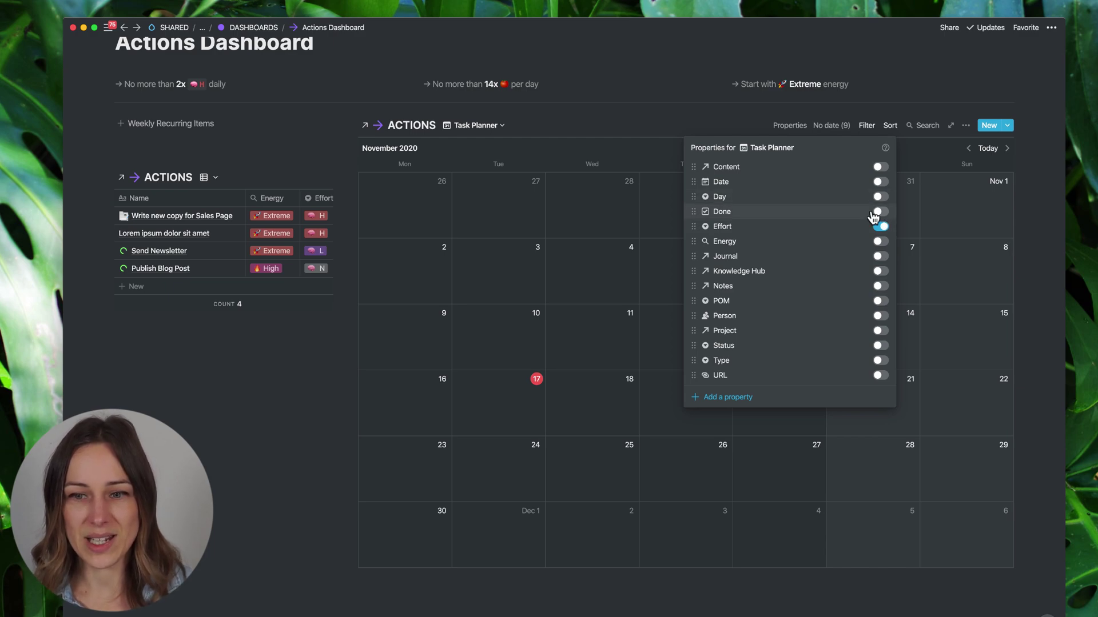
left_click(879, 302)
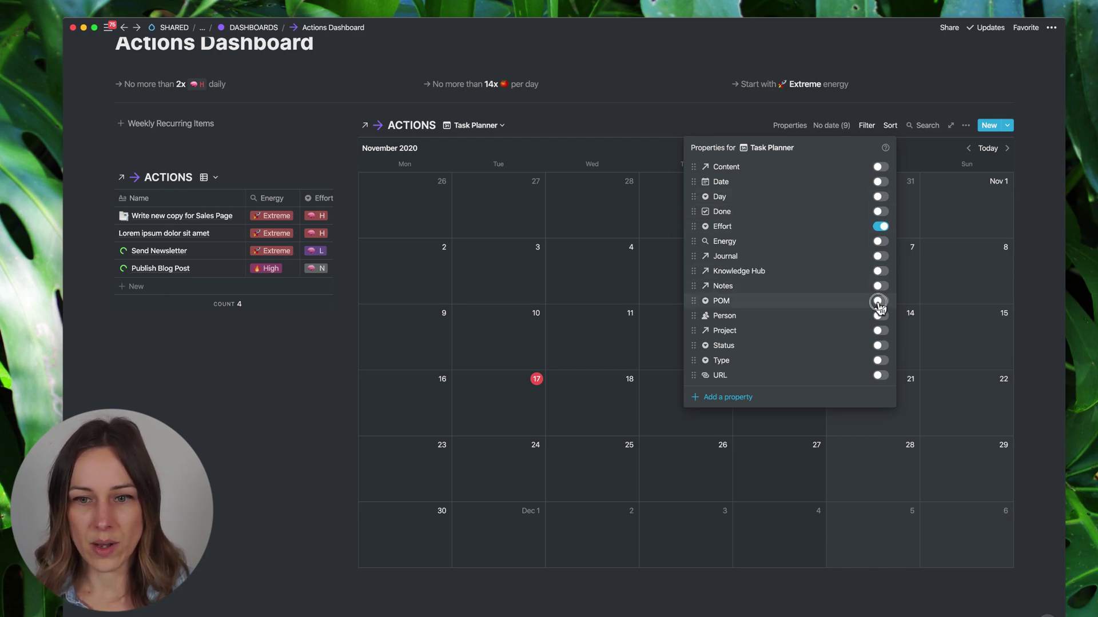
left_click(693, 301)
left_click_drag(693, 244, 695, 241)
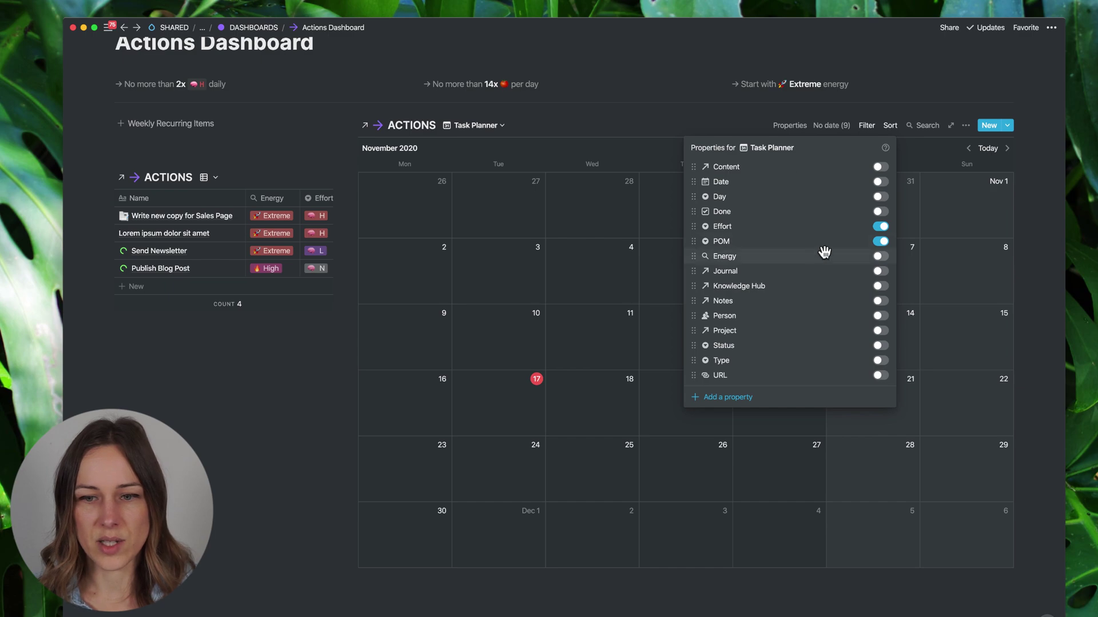
left_click(561, 149)
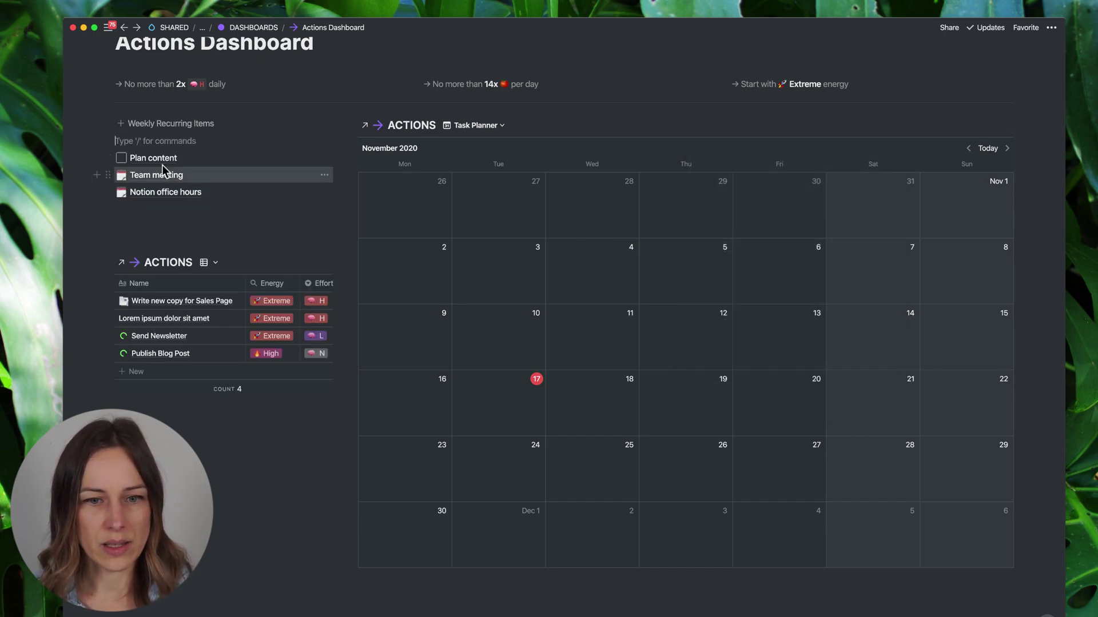
Place Plan content, Team meeting and Notion office hours on Monday 16, then delete all three
left_click_drag(163, 160, 410, 412)
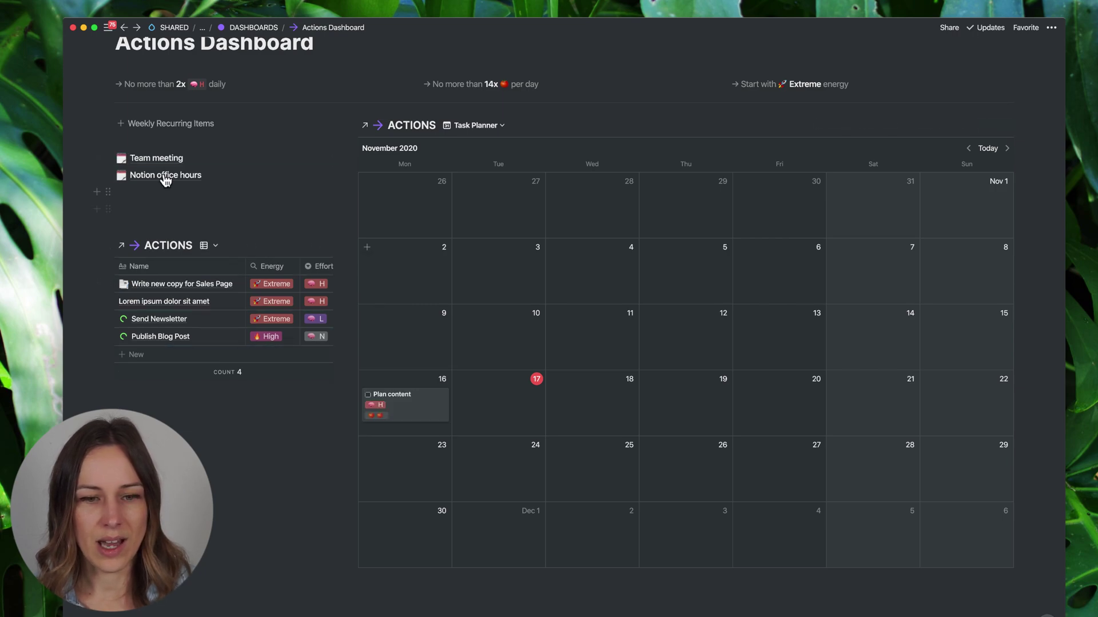
mouse_move(154, 160)
left_mouse_down()
mouse_move(396, 400)
mouse_move(402, 381)
left_mouse_up()
mouse_move(210, 228)
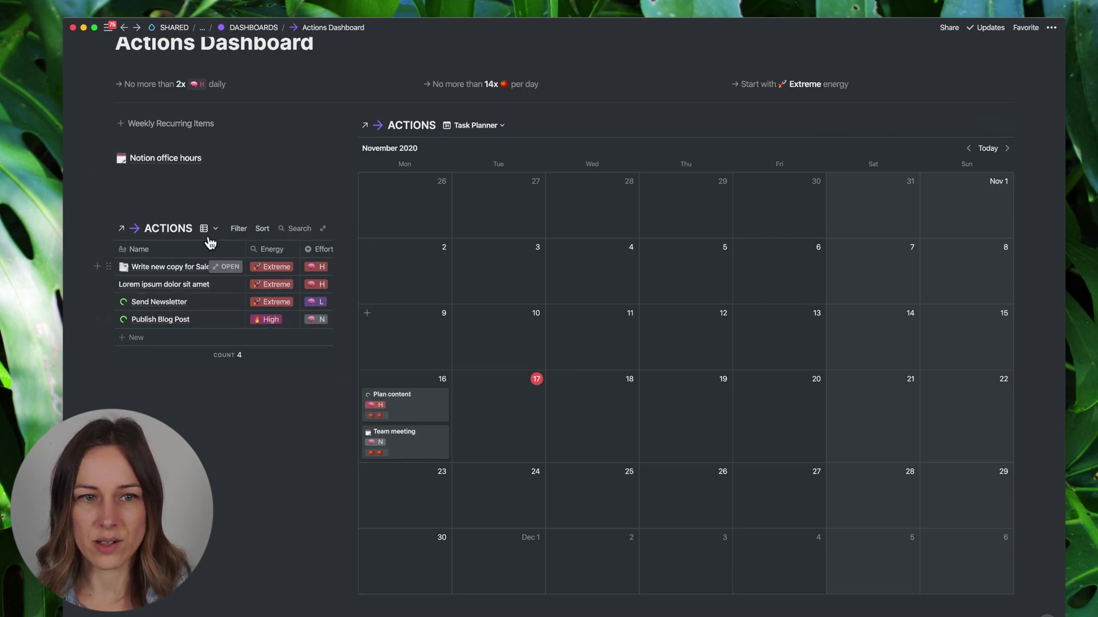
left_click_drag(171, 170, 420, 379)
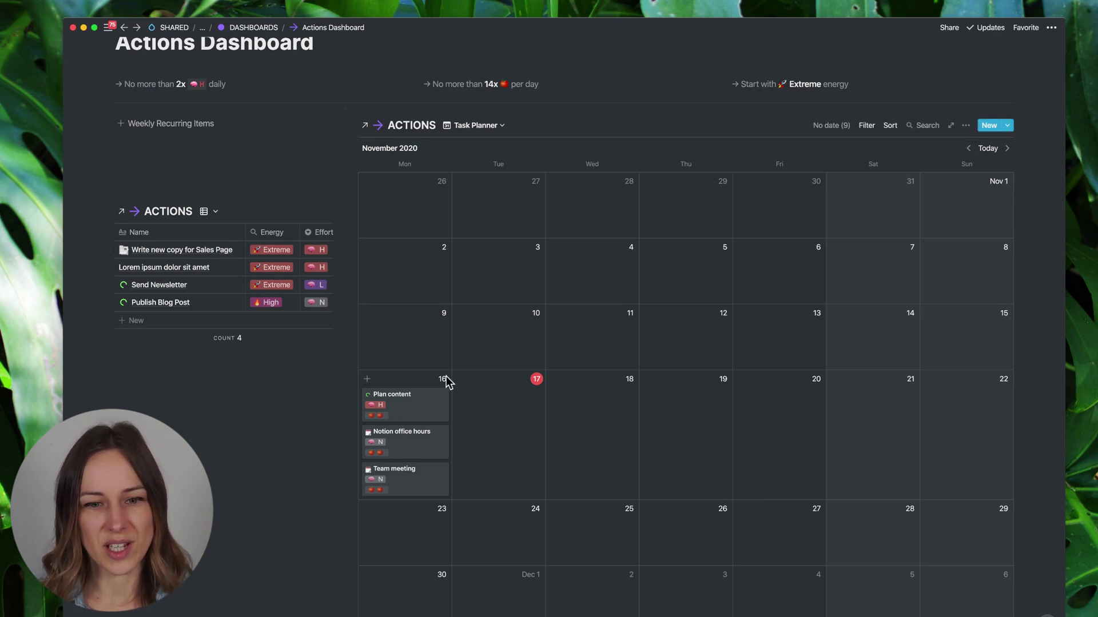
left_click_drag(475, 404, 437, 479)
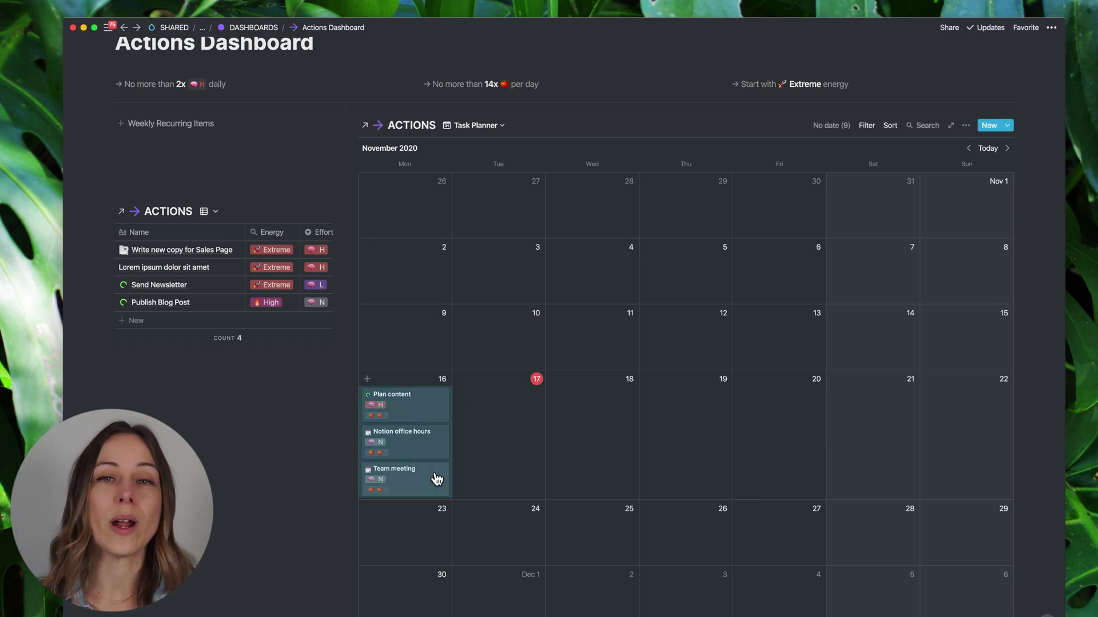
key("Delete")
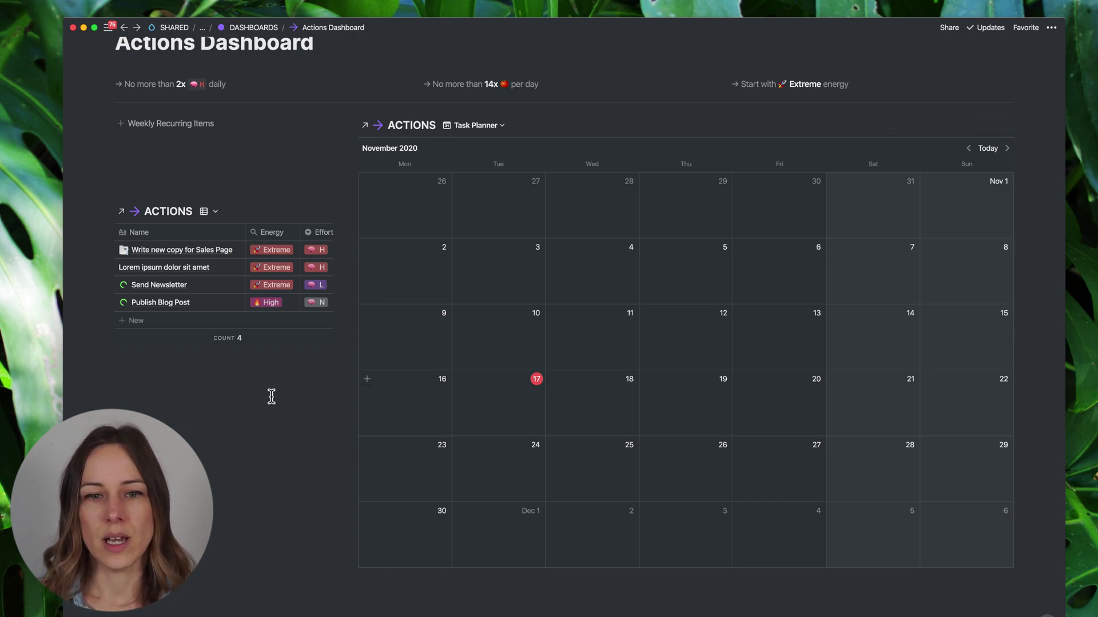
Keep the ACTIONS table's sorting after dragging Send Newsletter, and add an empty line below the table
scroll(268, 397, "up", 1)
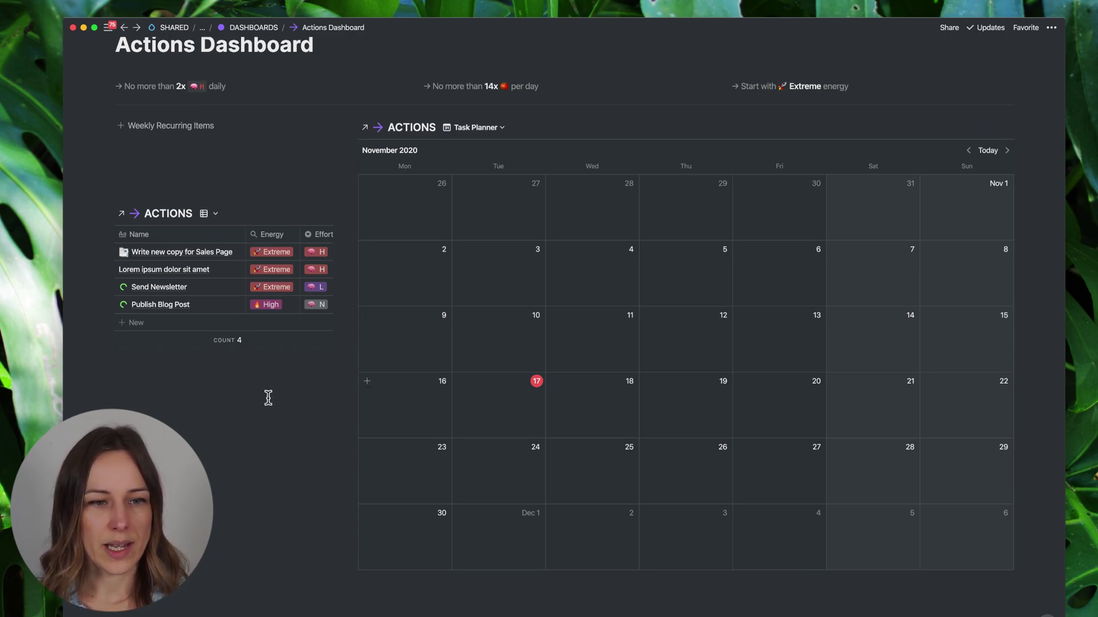
mouse_move(111, 287)
left_mouse_down()
mouse_move(142, 193)
mouse_move(564, 420)
mouse_move(210, 283)
left_mouse_up()
left_click(617, 359)
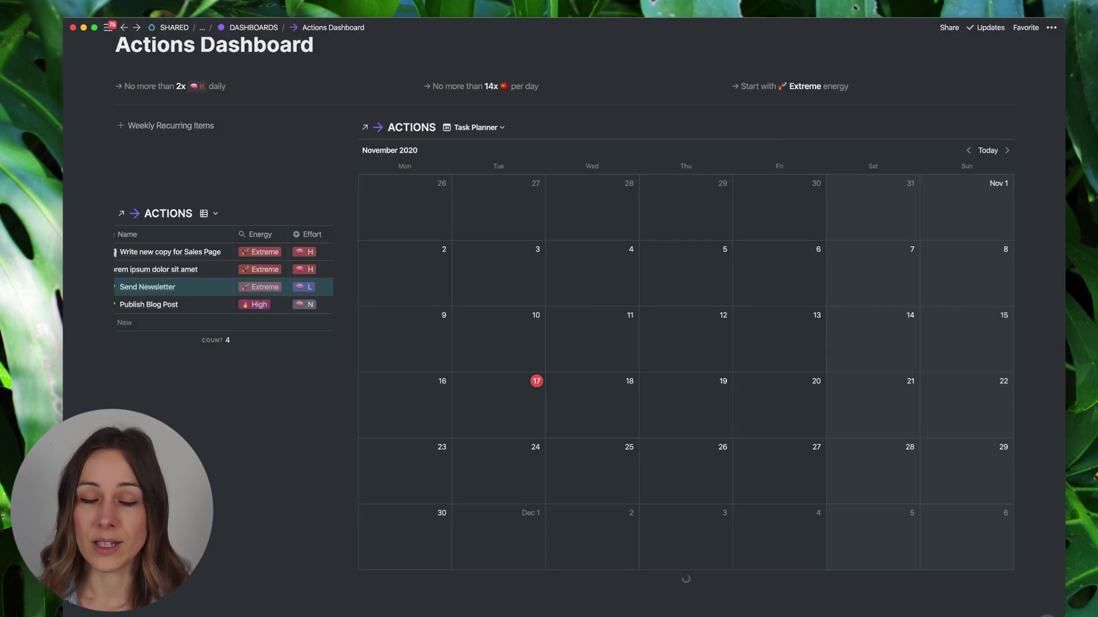
left_click(270, 458)
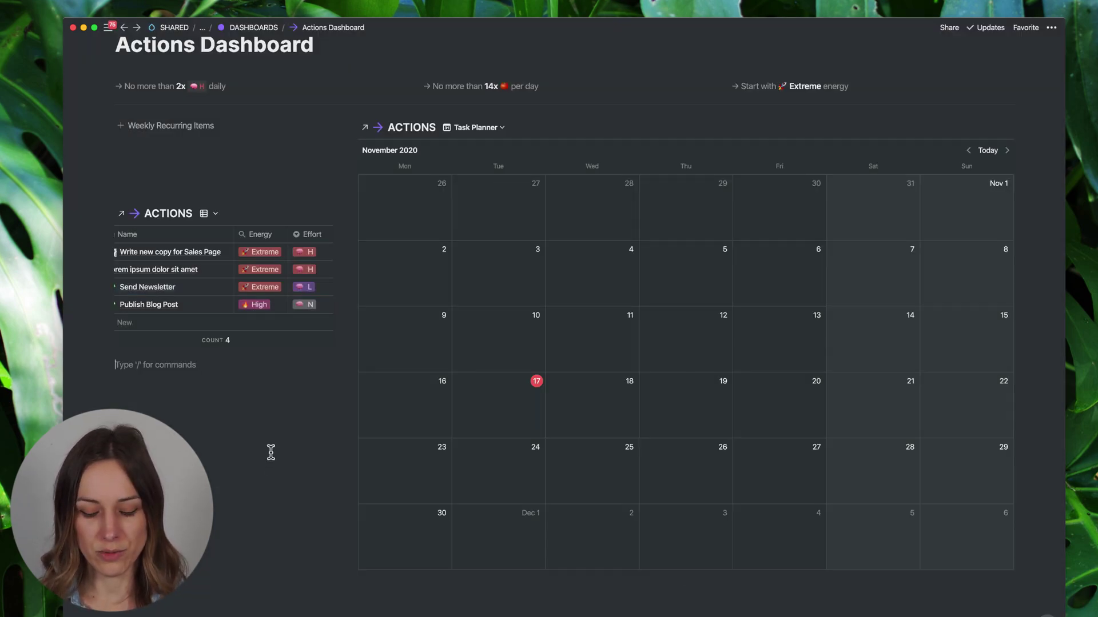